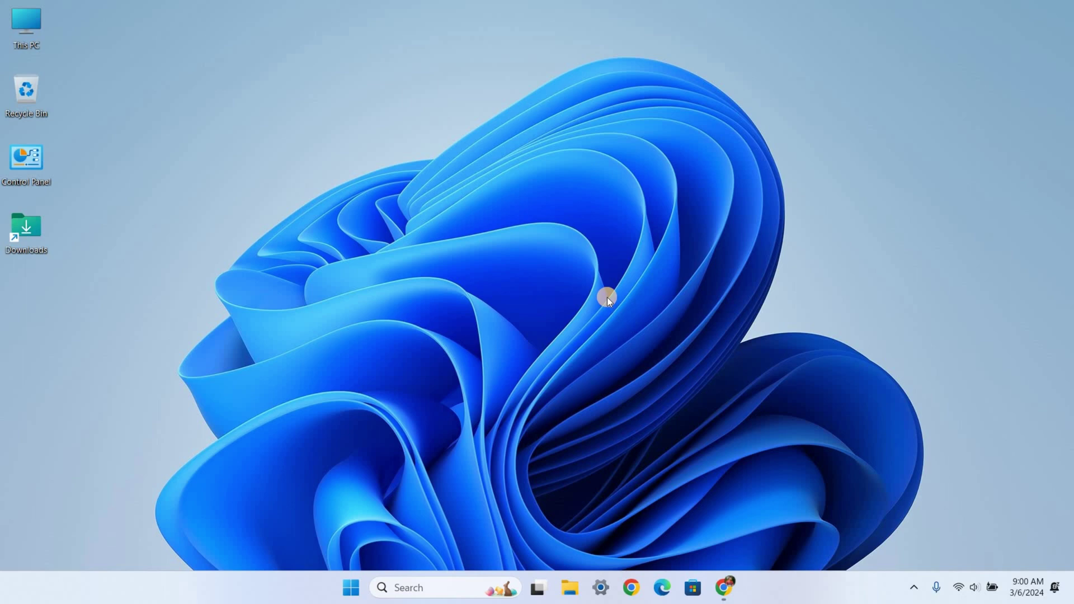
# Bring up Chrome showing the Test Website home page at test.hashandezoysa.com
pyautogui.click(723, 588)
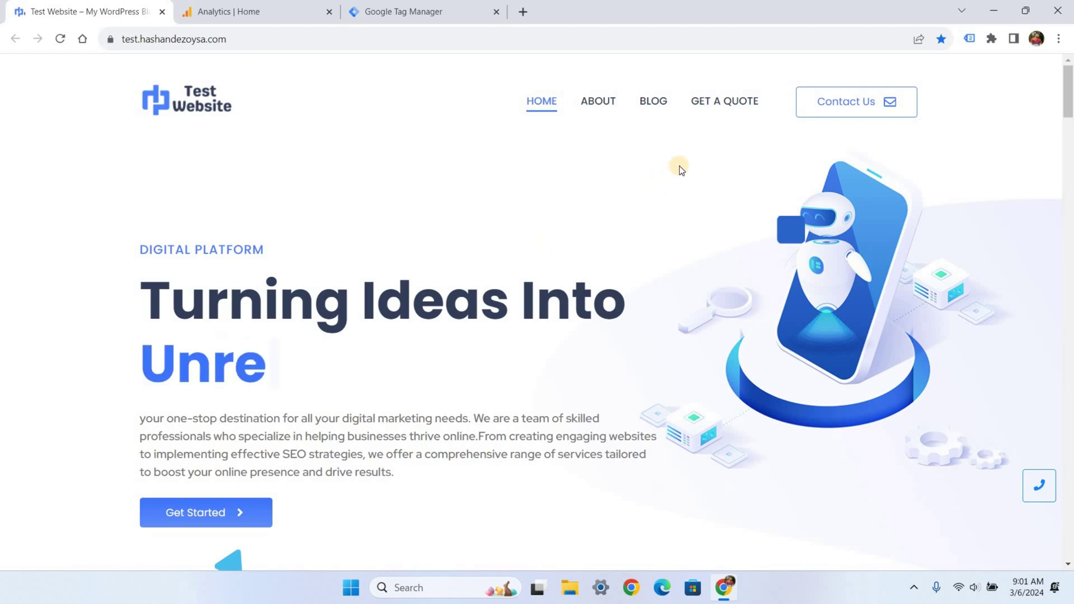
# Go to the site's Contact Us page and look over its name, email and message form
pyautogui.click(848, 105)
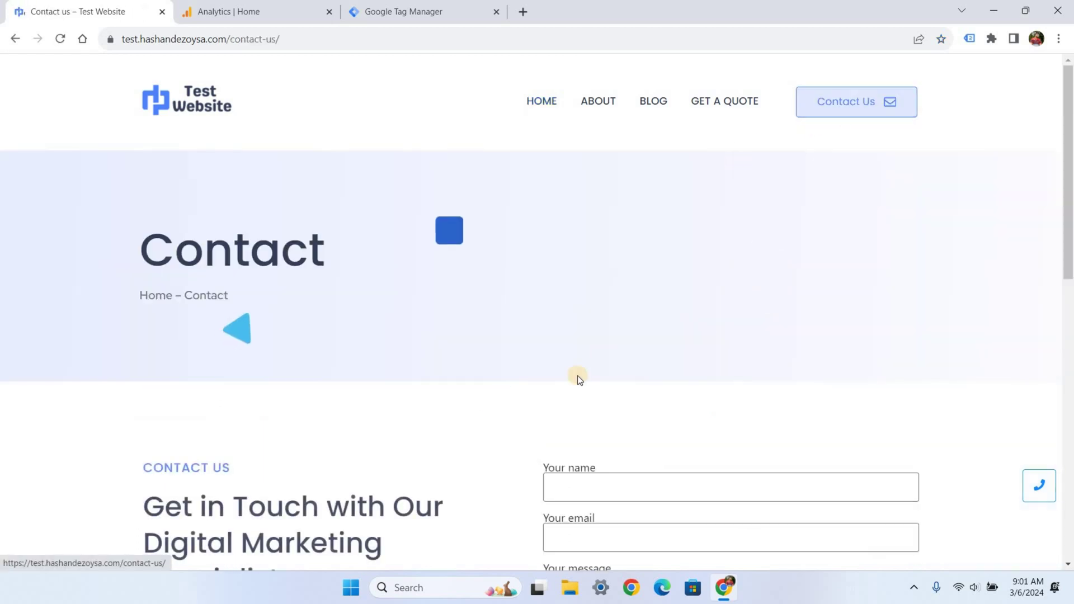
pyautogui.scroll(-1, 578, 376)
pyautogui.scroll(-4, 579, 376)
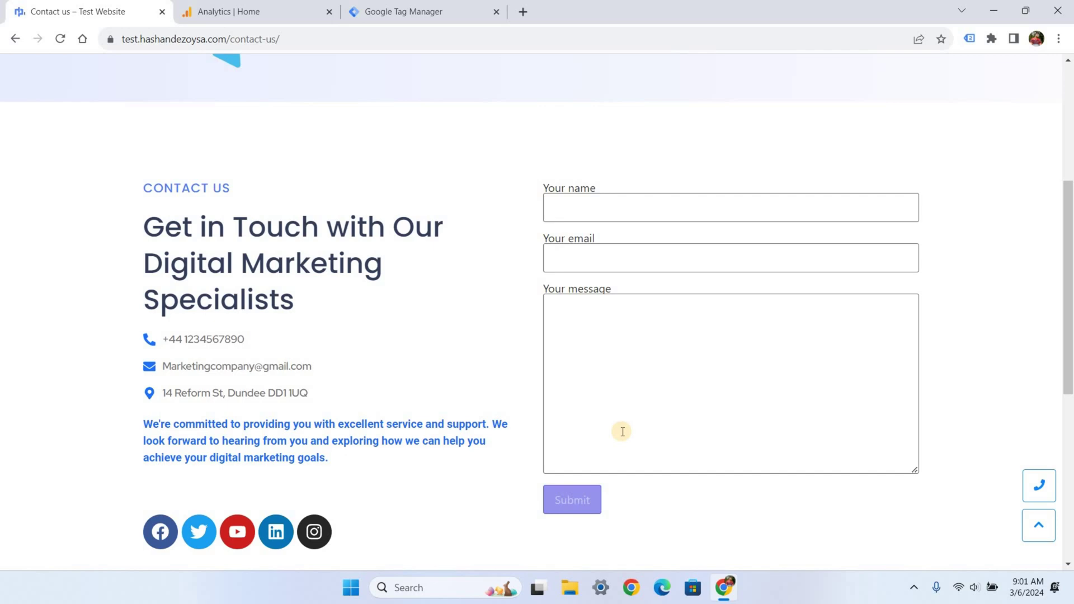
pyautogui.scroll(5, 621, 432)
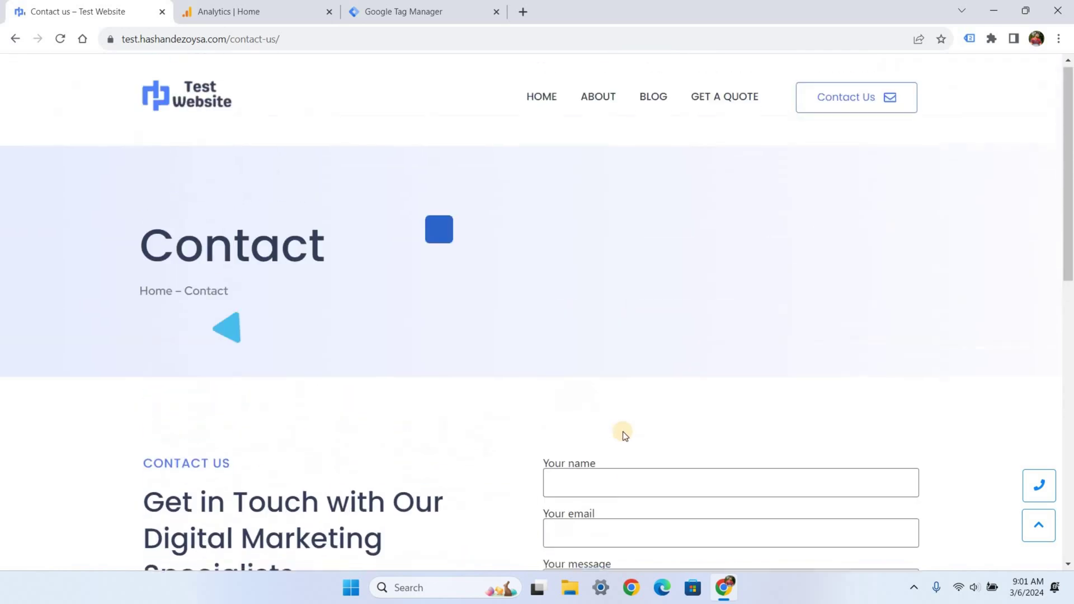
# Submit the Get a Quote page's form, then view the Analytics Home report
pyautogui.click(720, 111)
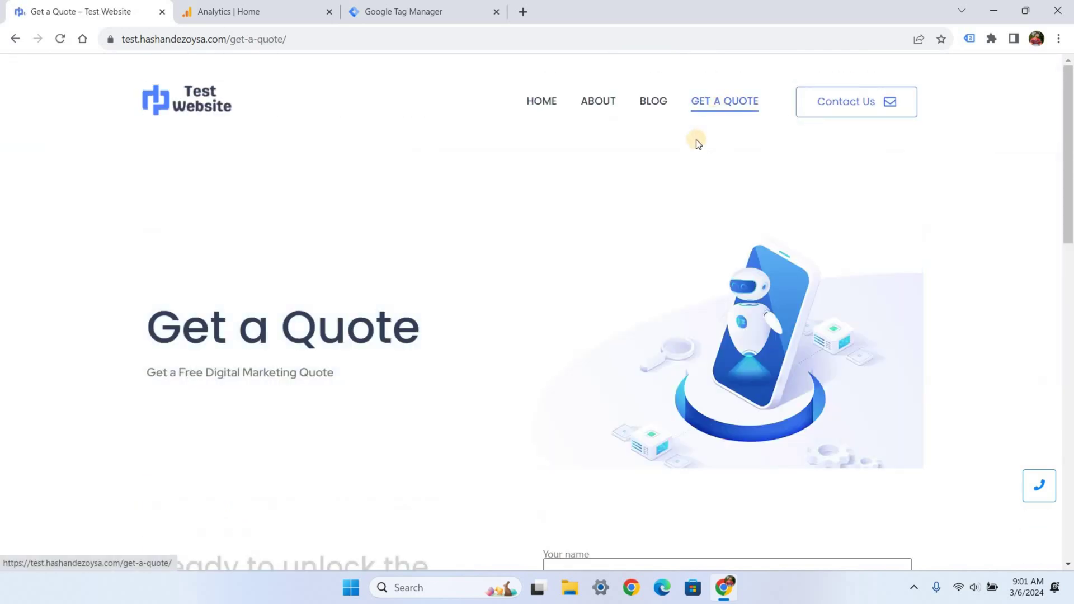
pyautogui.scroll(-6, 572, 368)
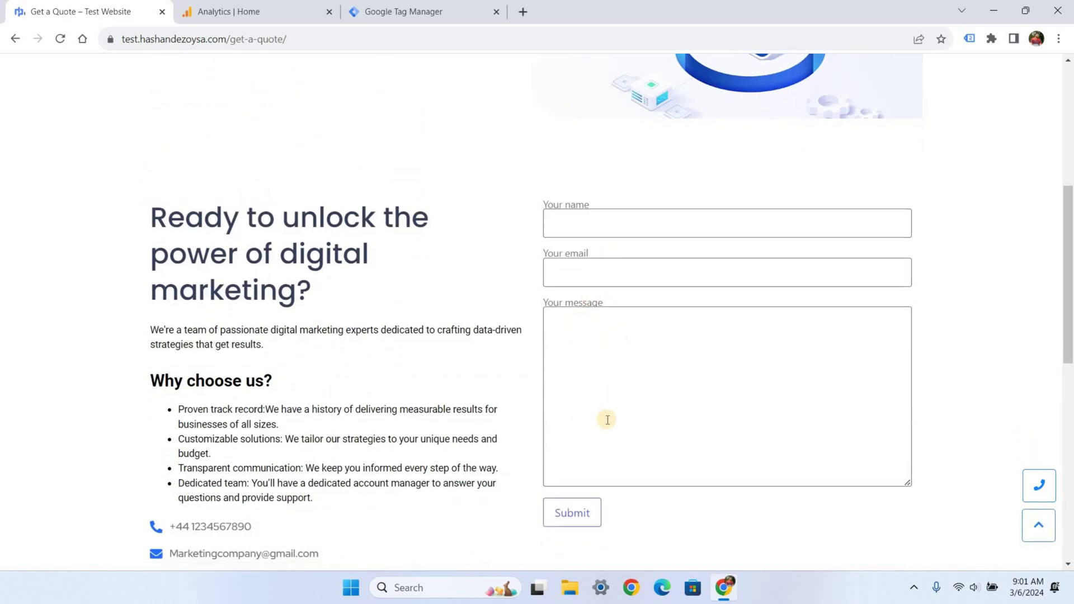
pyautogui.click(586, 515)
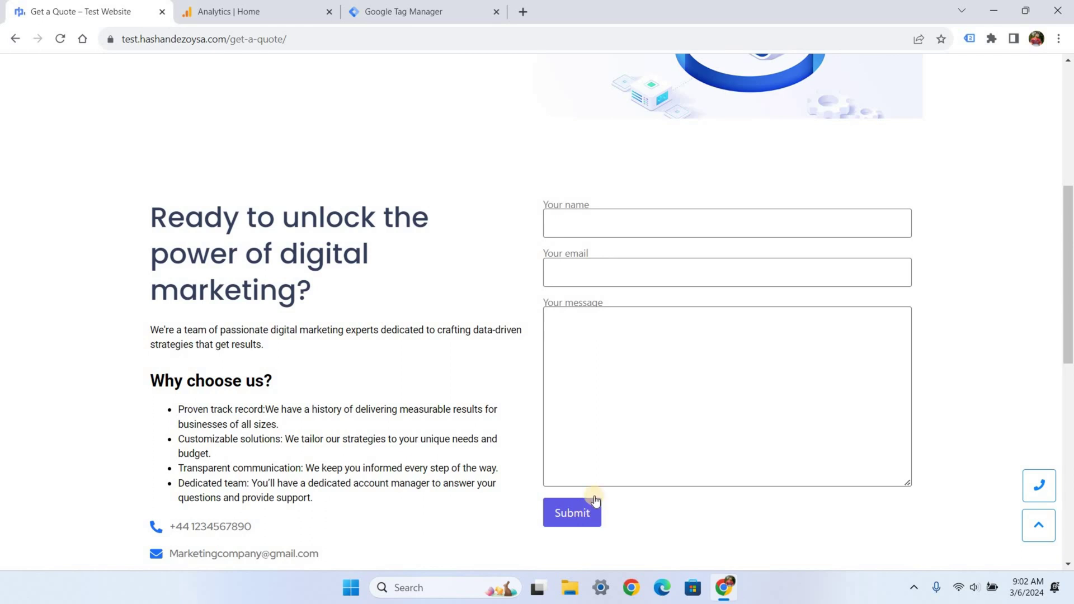
pyautogui.click(276, 7)
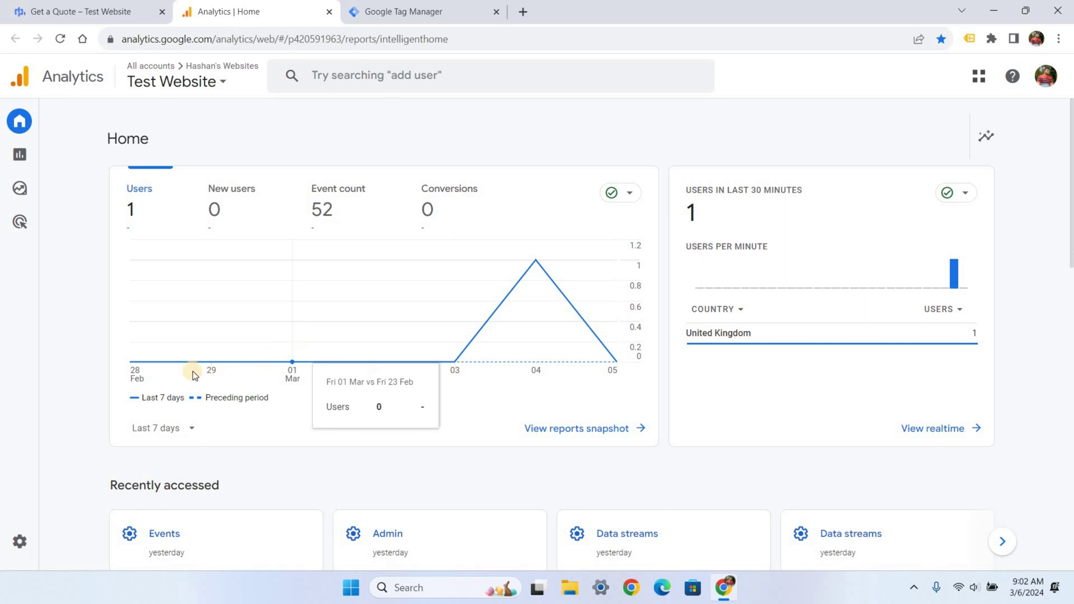
# Check the Test Website data stream's enhanced measurement settings, where Form interactions is off
pyautogui.click(34, 539)
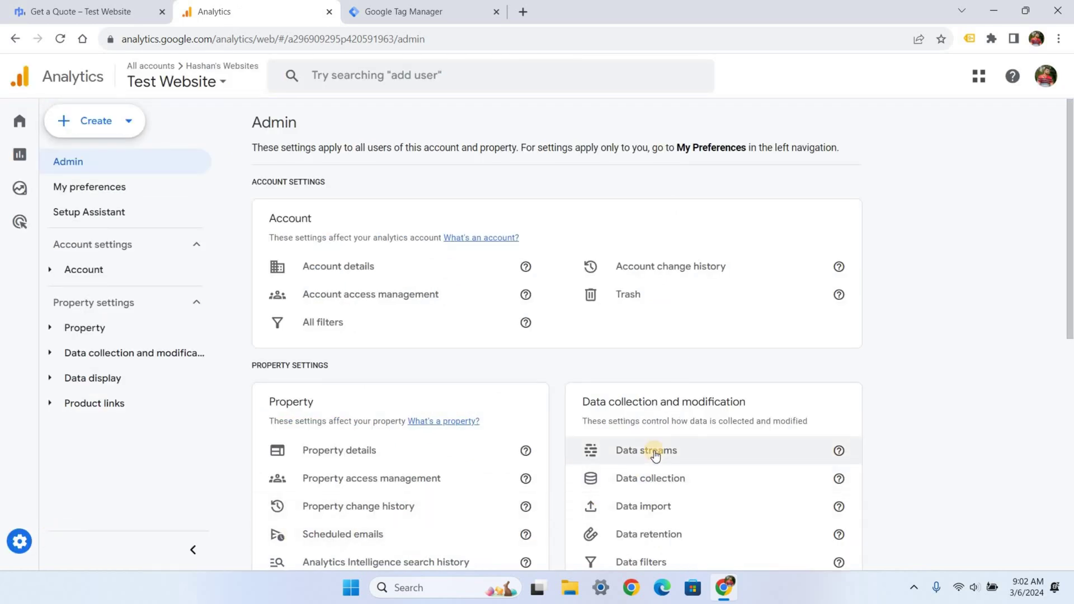
pyautogui.click(655, 452)
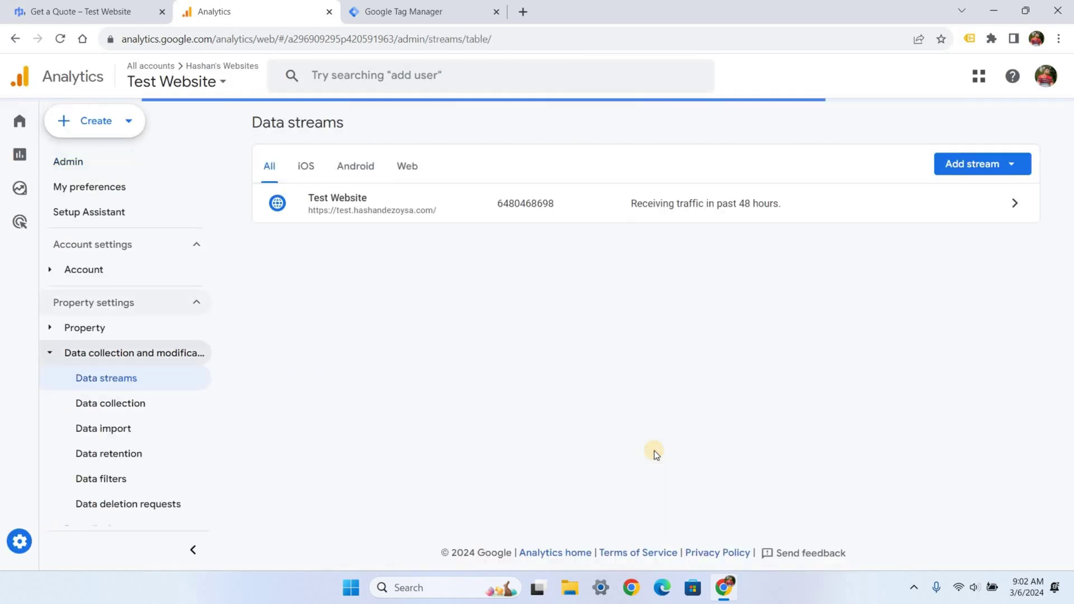
pyautogui.click(402, 206)
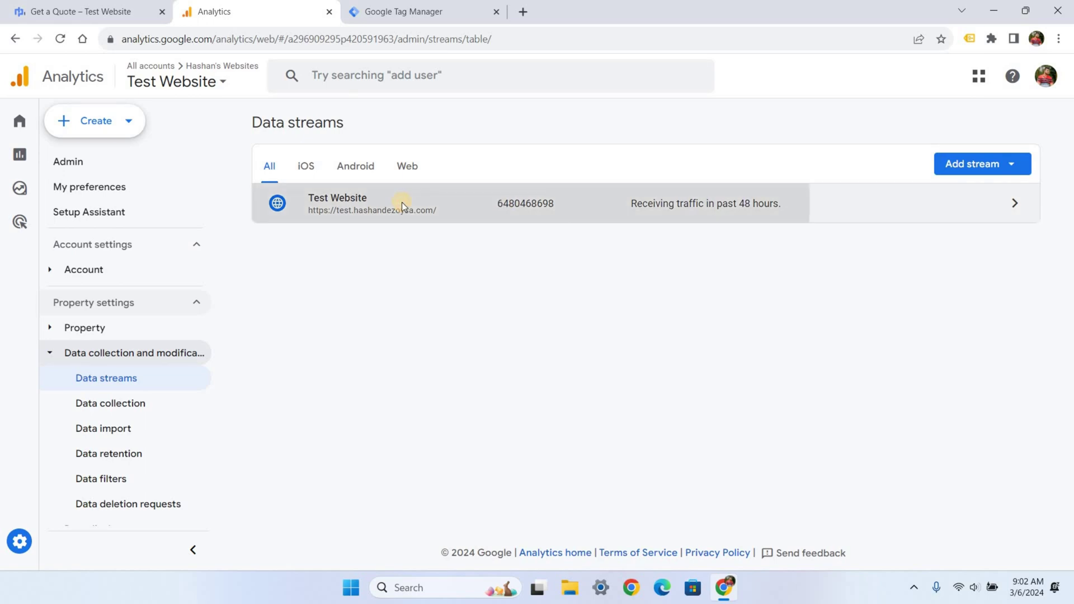
pyautogui.scroll(-8, 929, 321)
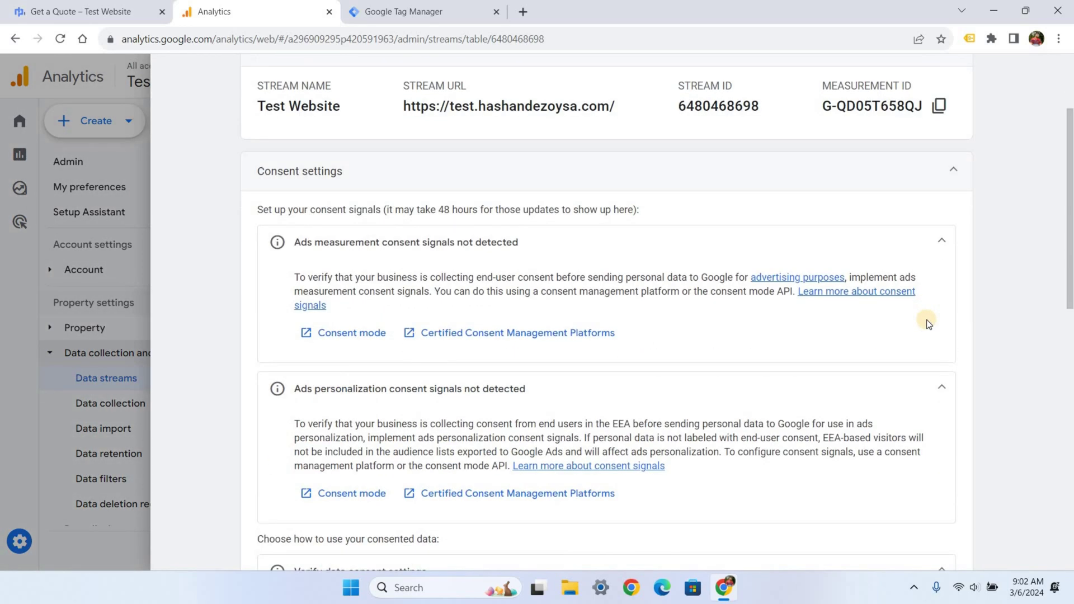
pyautogui.scroll(-4, 926, 320)
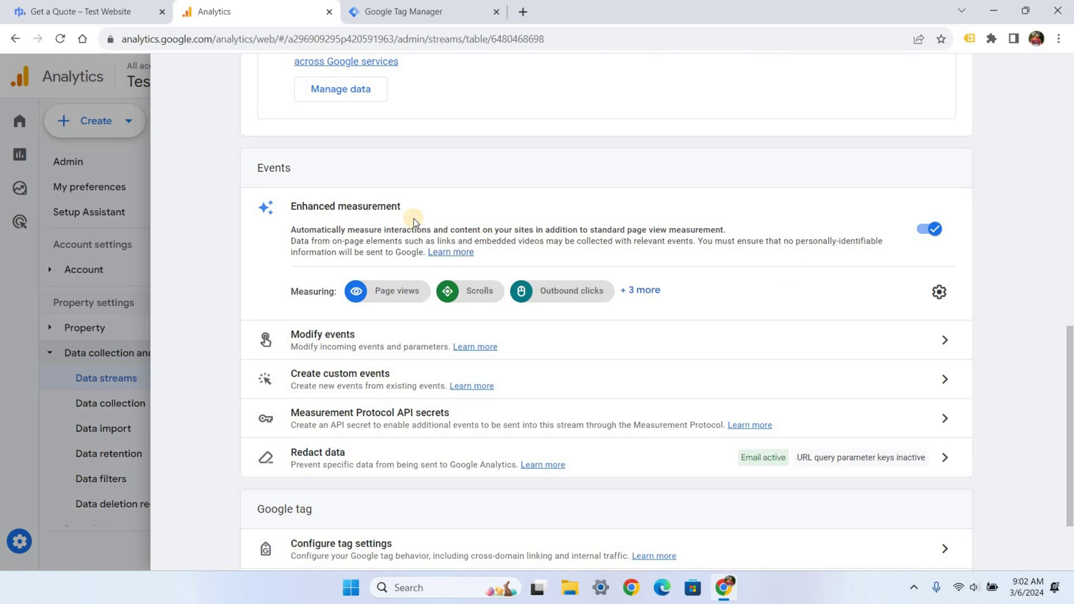
pyautogui.doubleClick(295, 167)
pyautogui.click(367, 167)
pyautogui.click(939, 291)
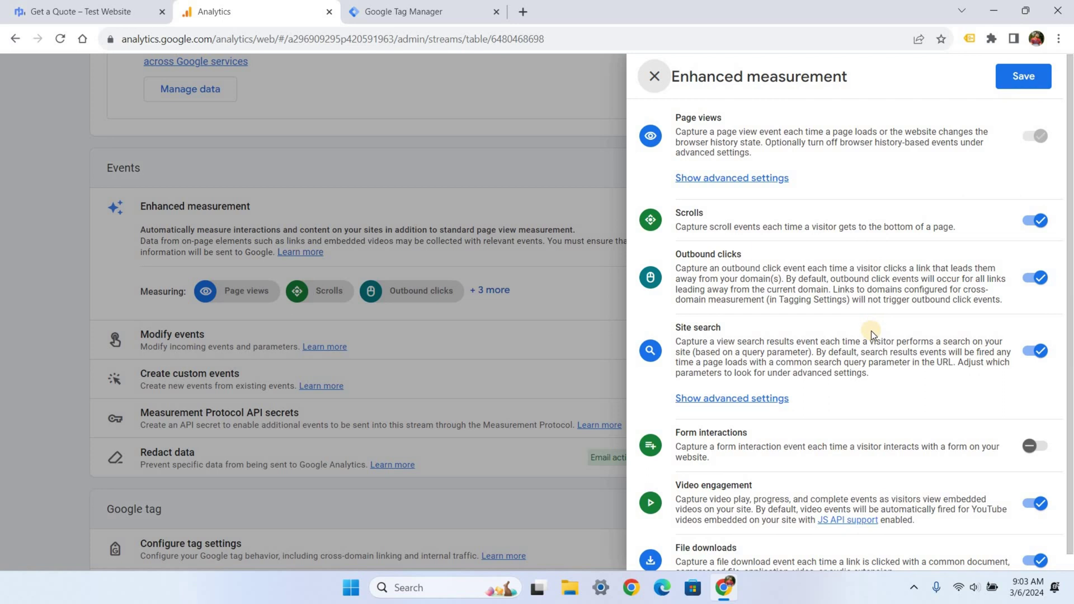
pyautogui.scroll(-1, 966, 384)
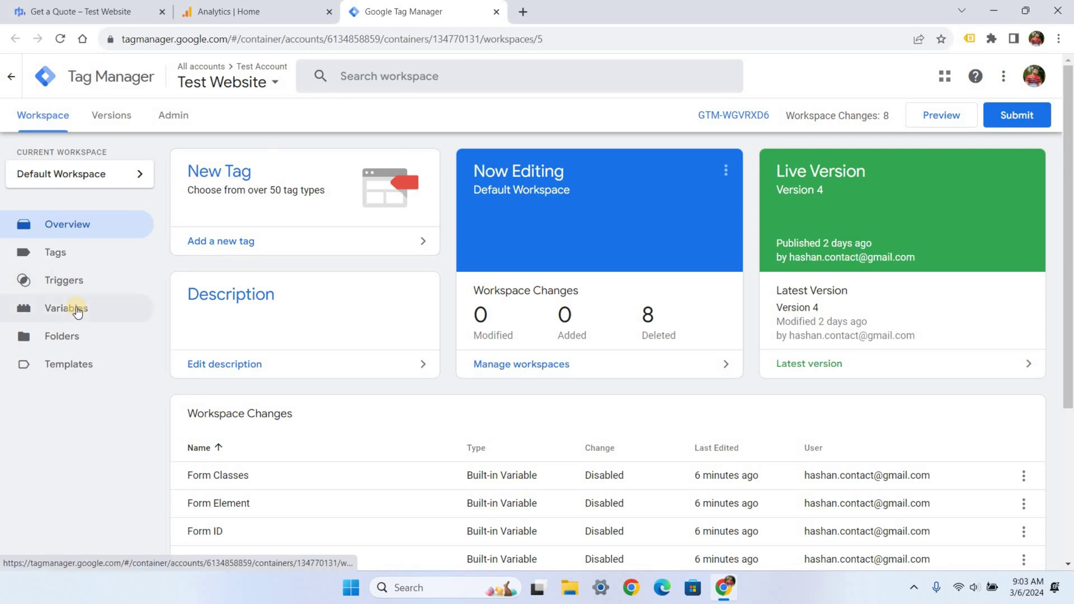
# Enable the Form Element, Classes, ID, Target, URL and Text built-in variables
pyautogui.click(78, 309)
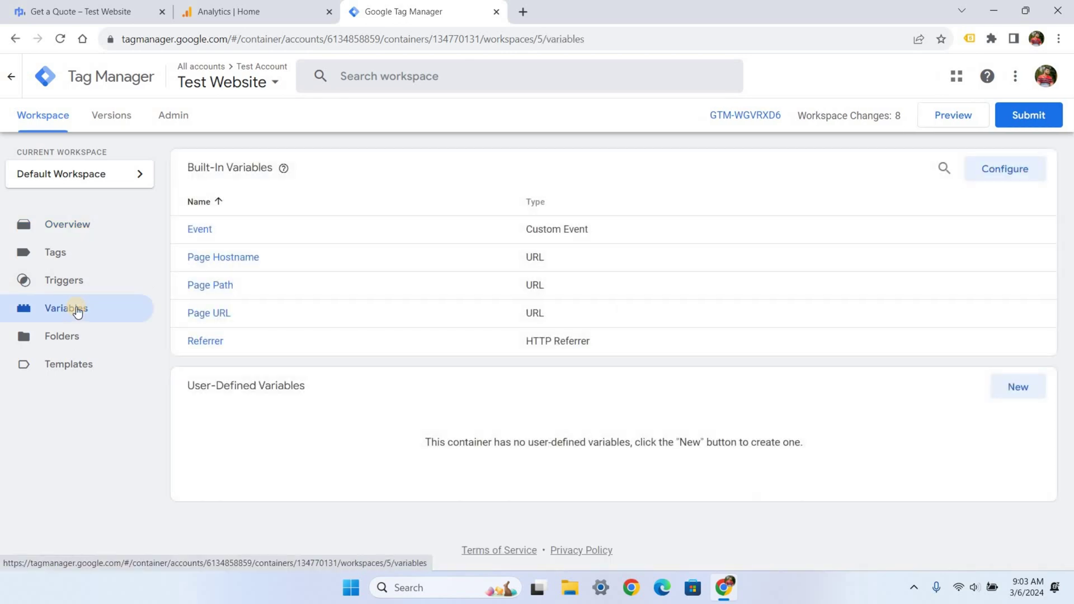
pyautogui.click(1001, 177)
pyautogui.scroll(-2, 840, 287)
pyautogui.scroll(-8, 840, 287)
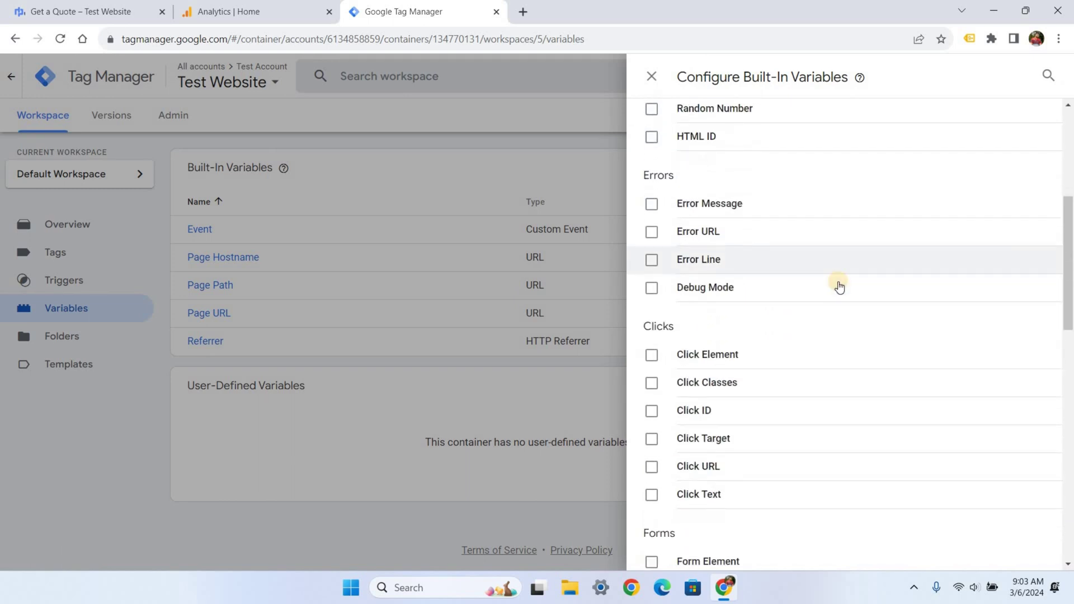
pyautogui.click(652, 310)
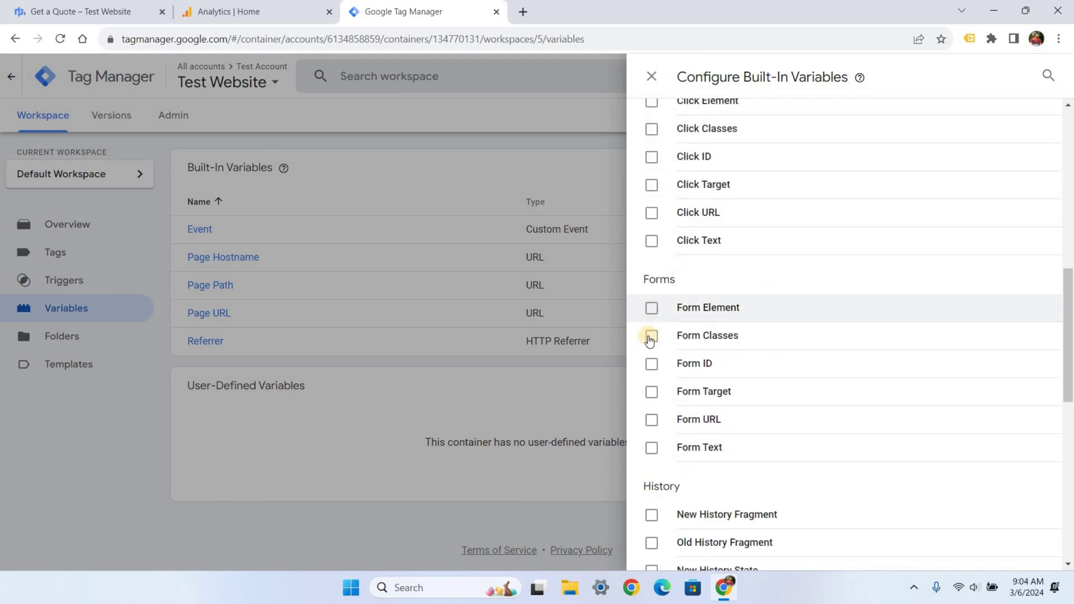
pyautogui.click(652, 337)
pyautogui.click(652, 363)
pyautogui.click(652, 393)
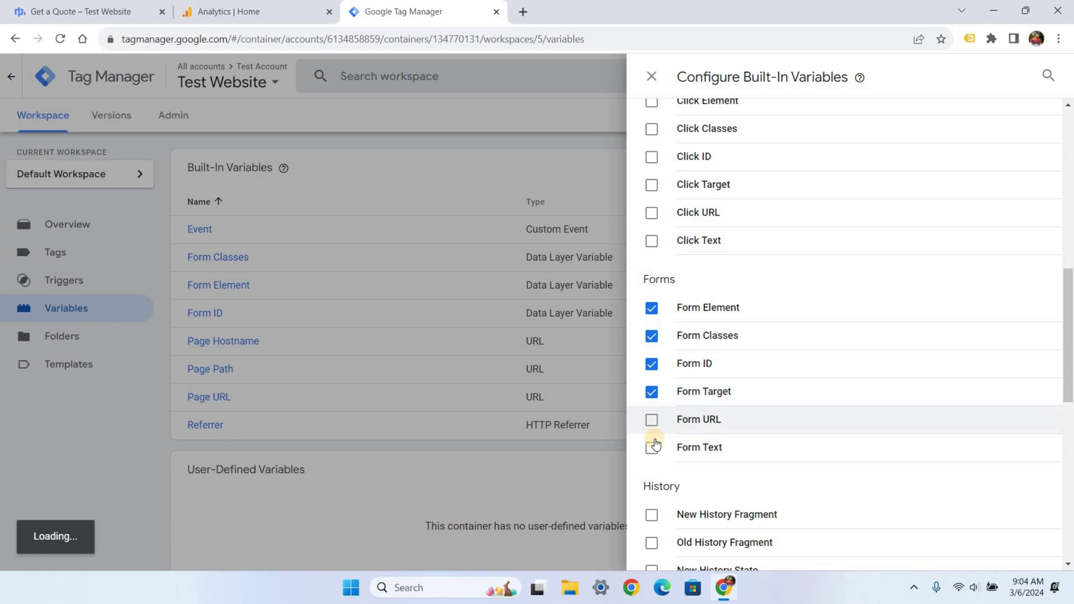
pyautogui.click(651, 420)
pyautogui.click(652, 447)
pyautogui.scroll(4, 883, 386)
pyautogui.scroll(7, 883, 386)
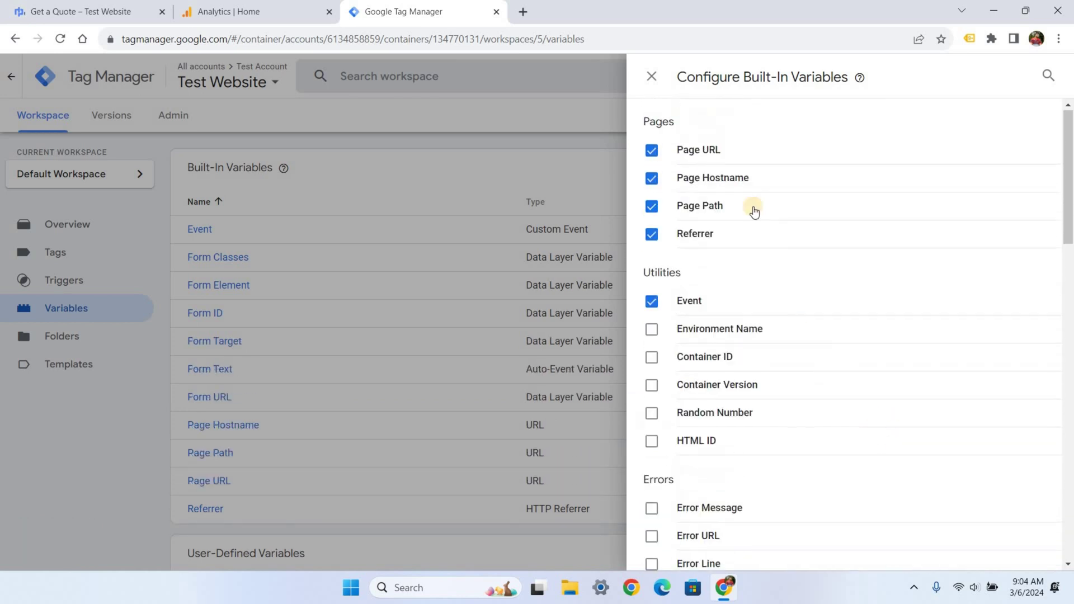
pyautogui.click(653, 77)
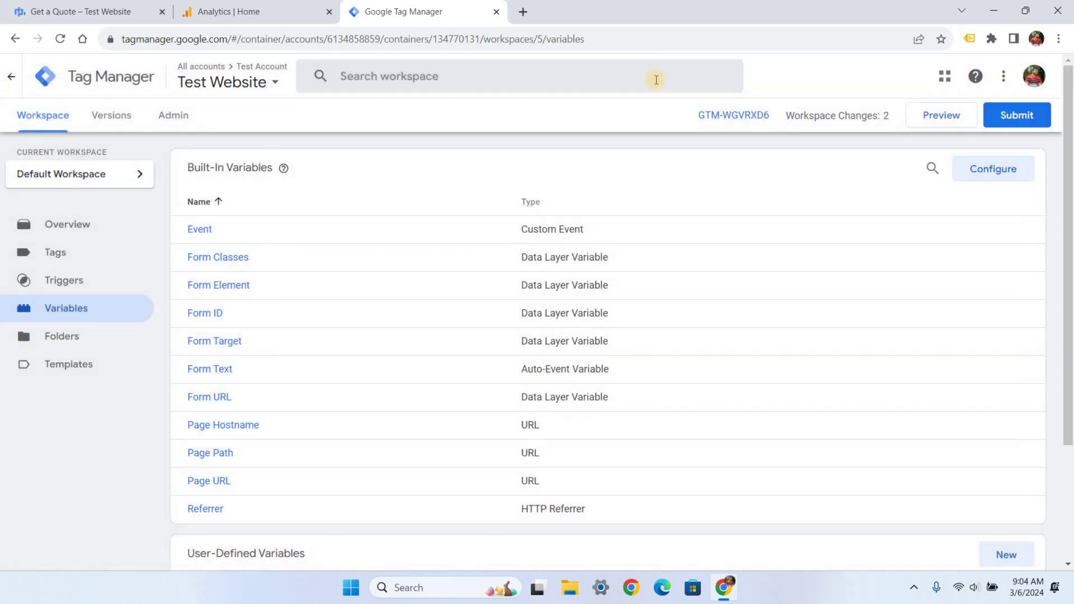
# Publish the workspace changes as Version 5 without a description
pyautogui.click(1015, 115)
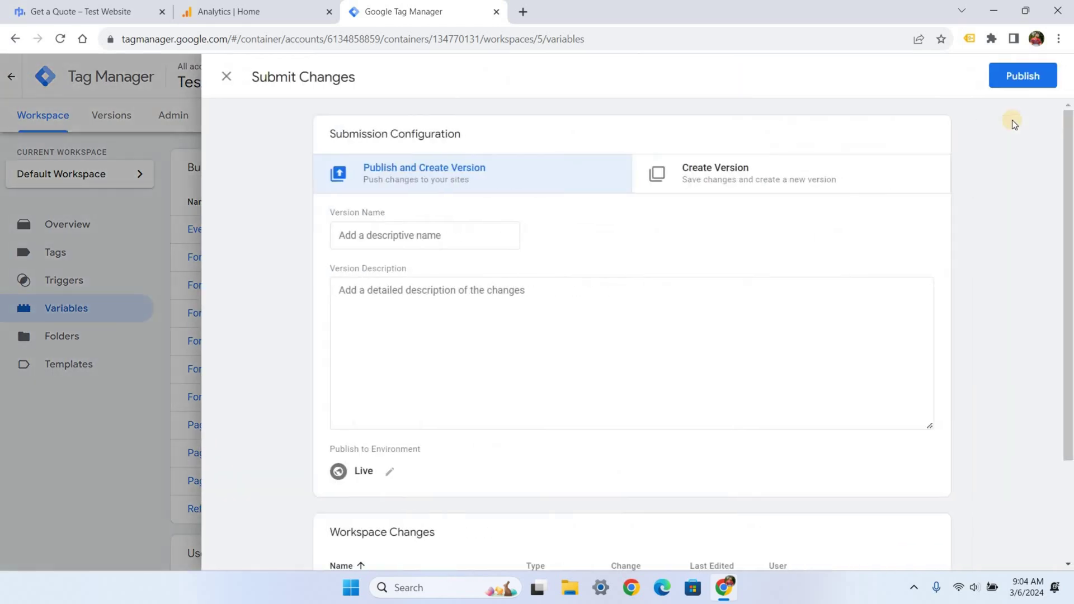
pyautogui.click(1011, 78)
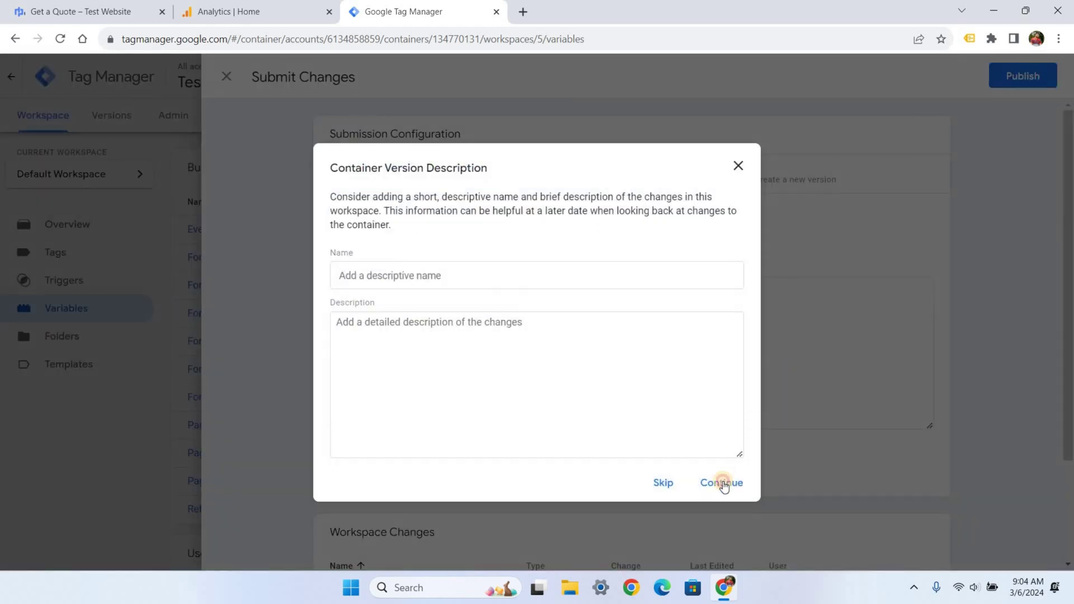
pyautogui.click(723, 484)
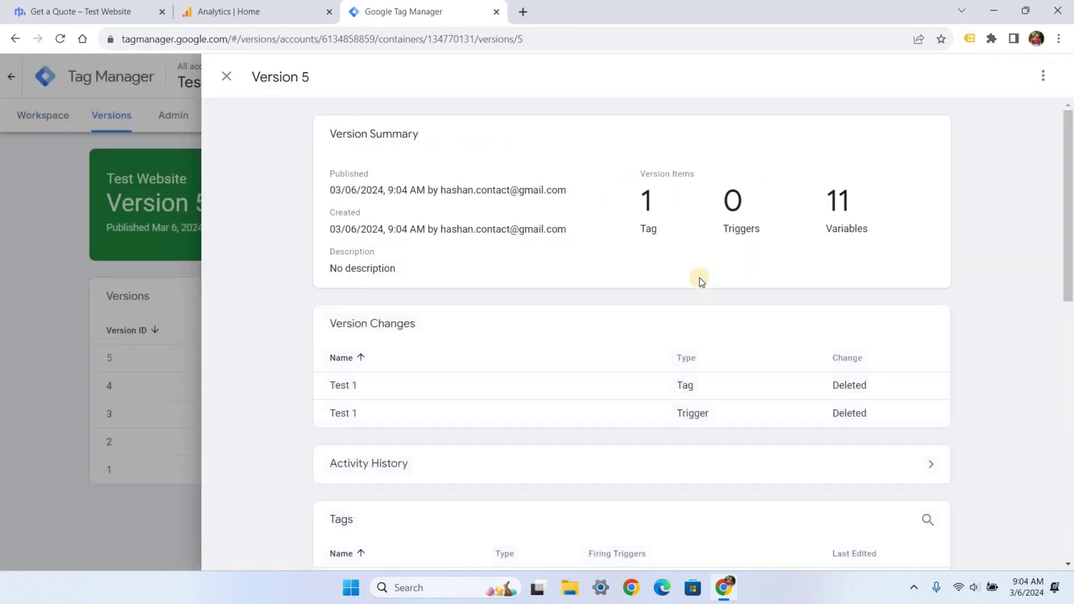
pyautogui.click(225, 78)
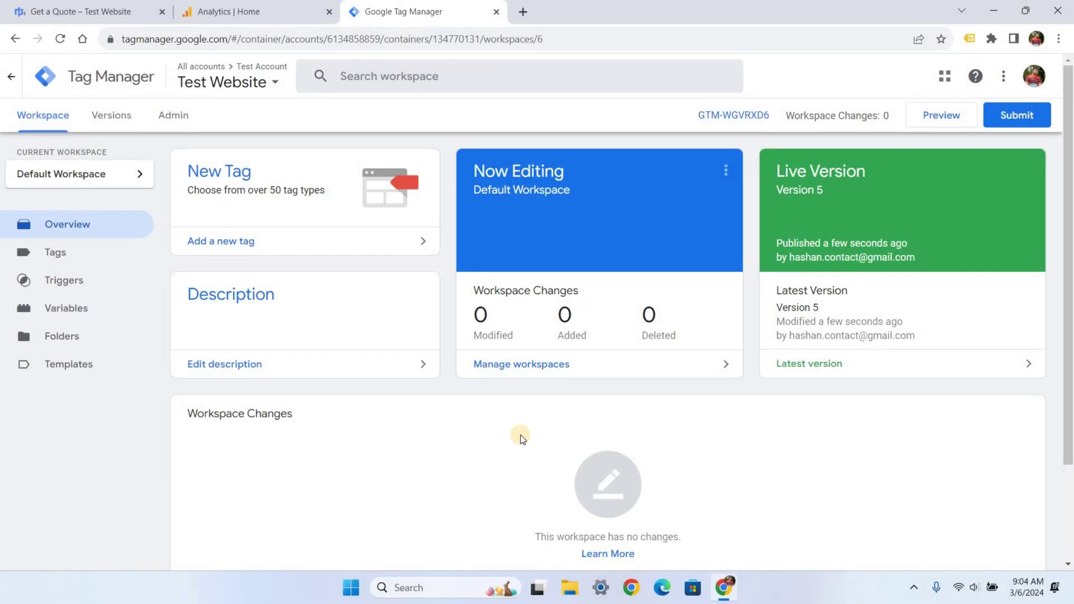
# Create a new tag named 'Lead Forms'
pyautogui.click(45, 256)
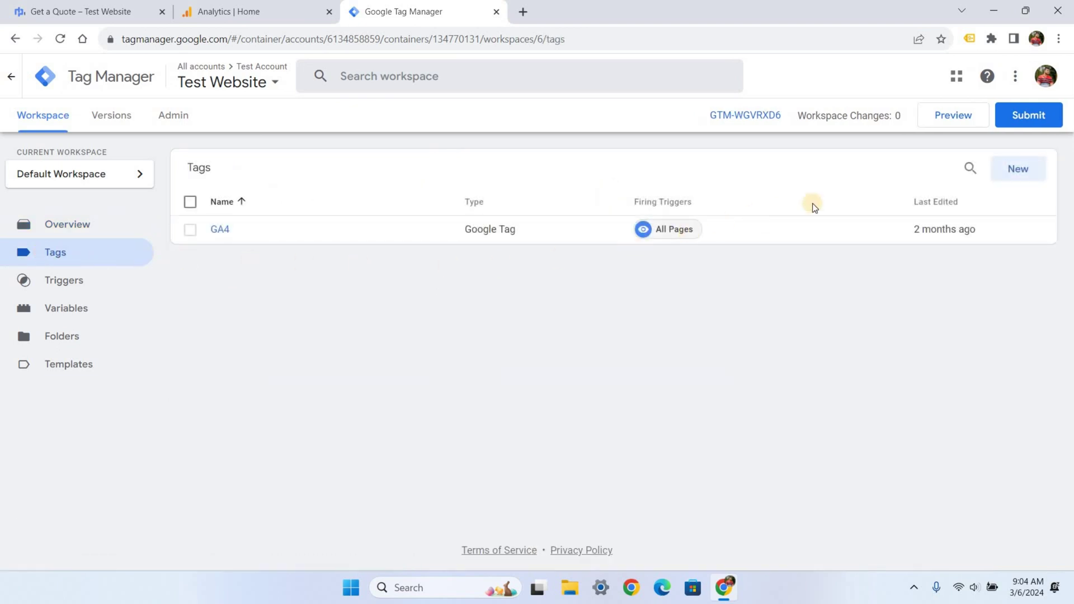
pyautogui.click(1013, 170)
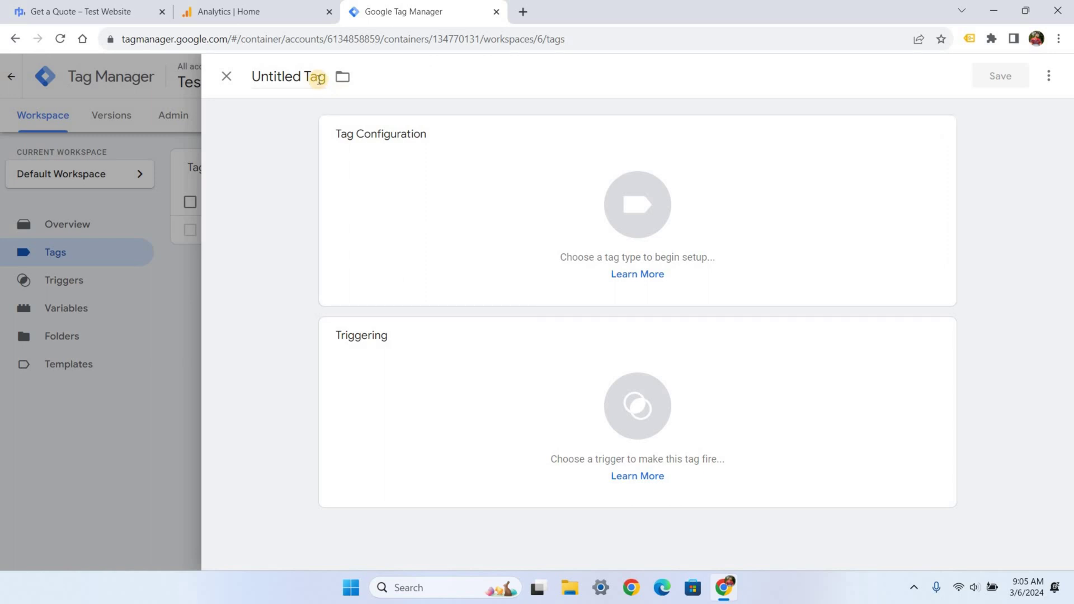
pyautogui.moveTo(317, 79); pyautogui.dragTo(253, 80)
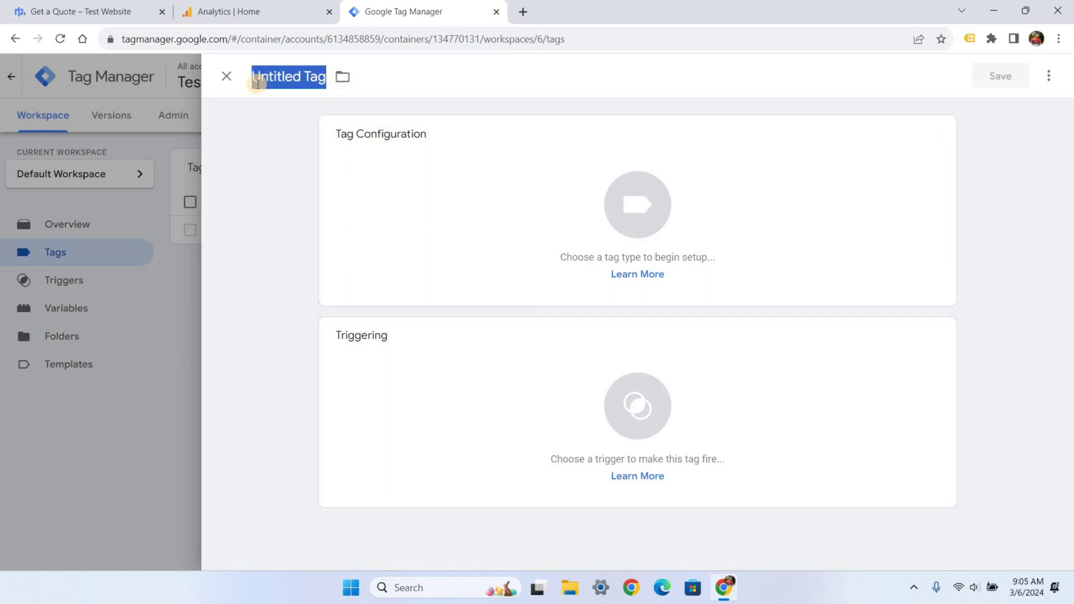
pyautogui.write('Lead')
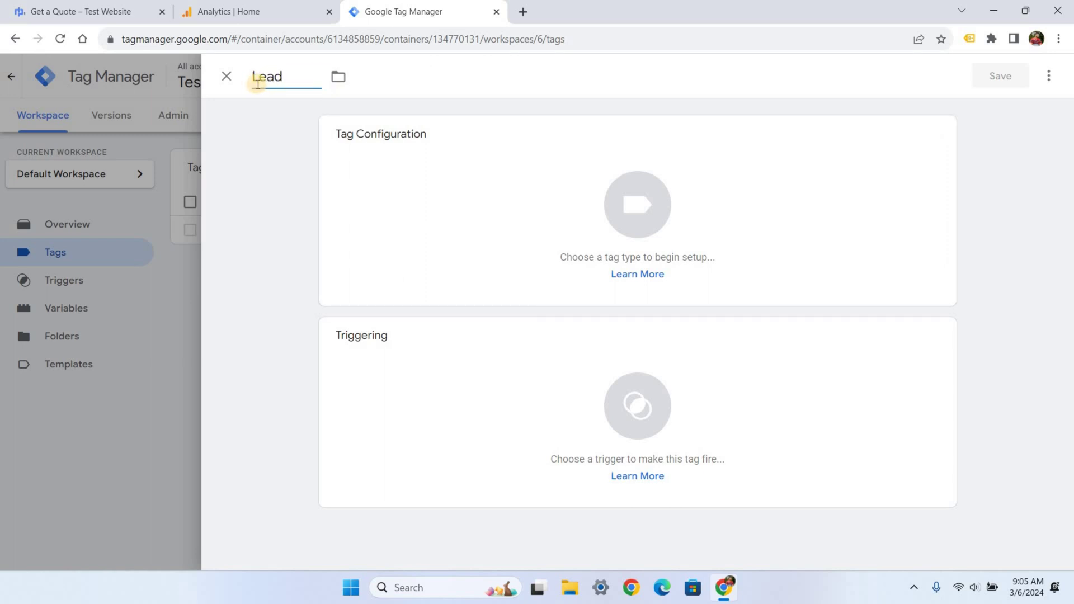
pyautogui.write(' Forms')
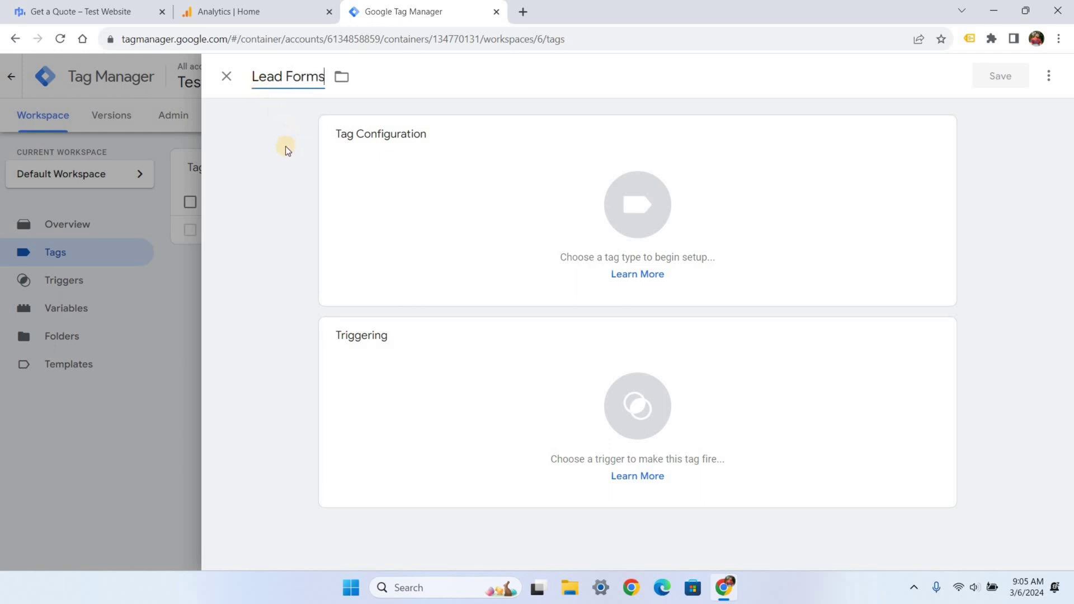
# Make Lead Forms a Google Analytics: GA4 Event tag
pyautogui.click(522, 209)
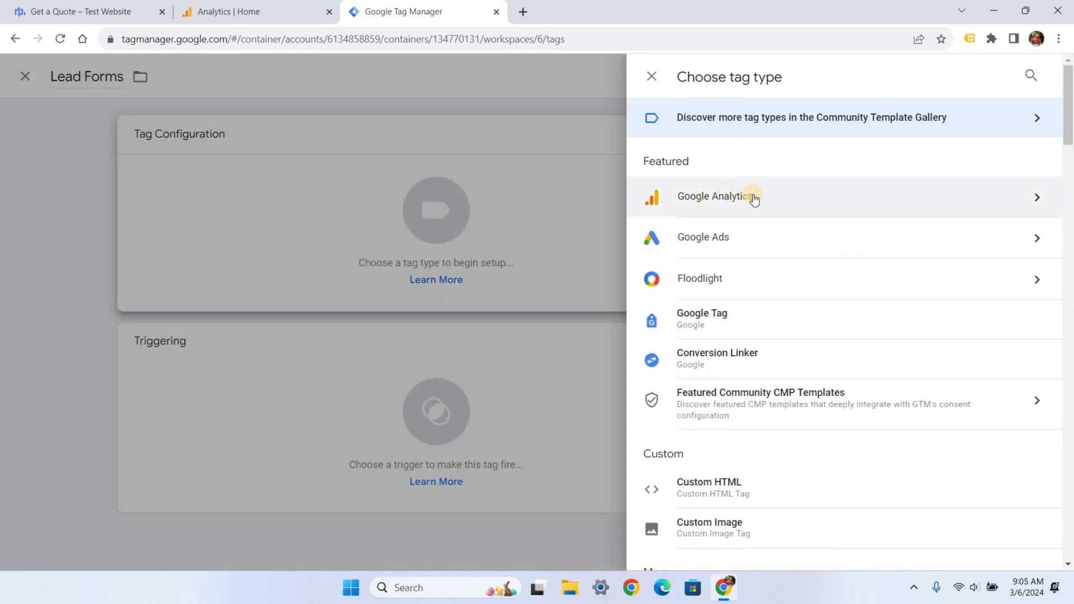
pyautogui.click(754, 197)
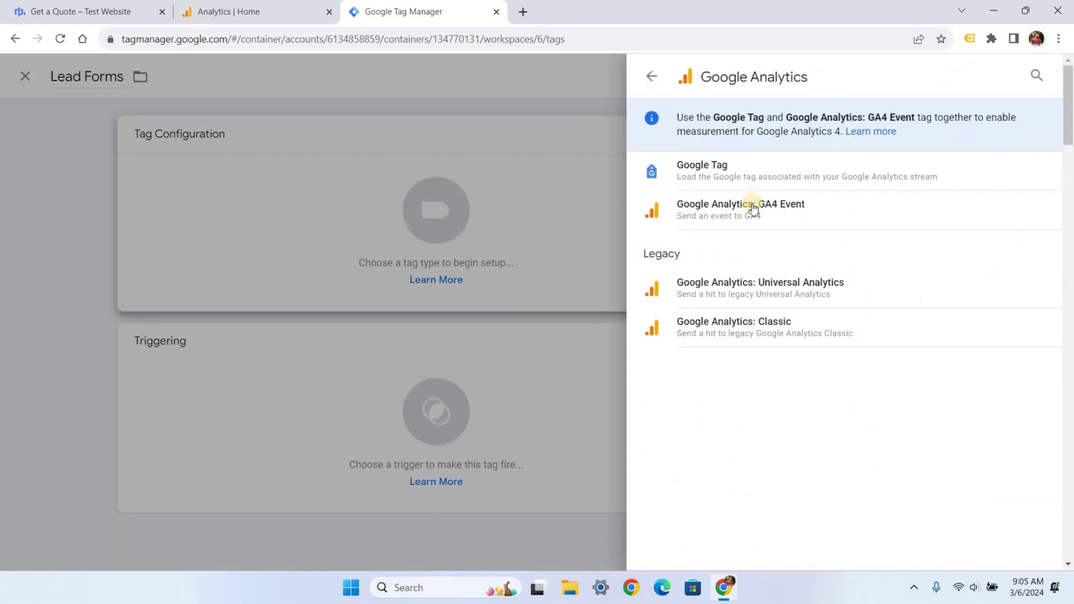
pyautogui.click(781, 211)
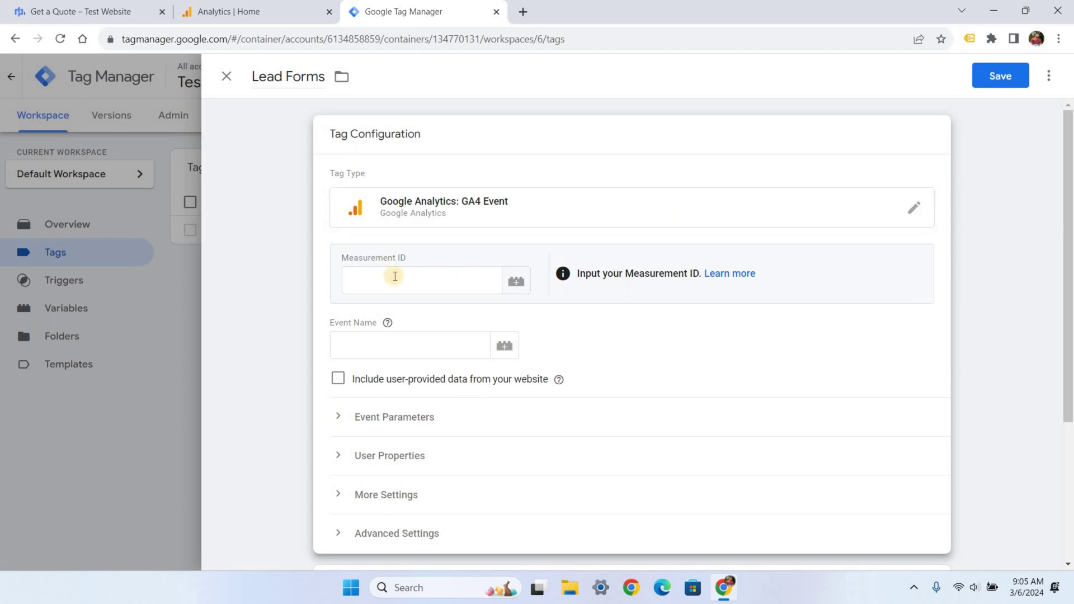
pyautogui.moveTo(413, 262); pyautogui.dragTo(335, 261)
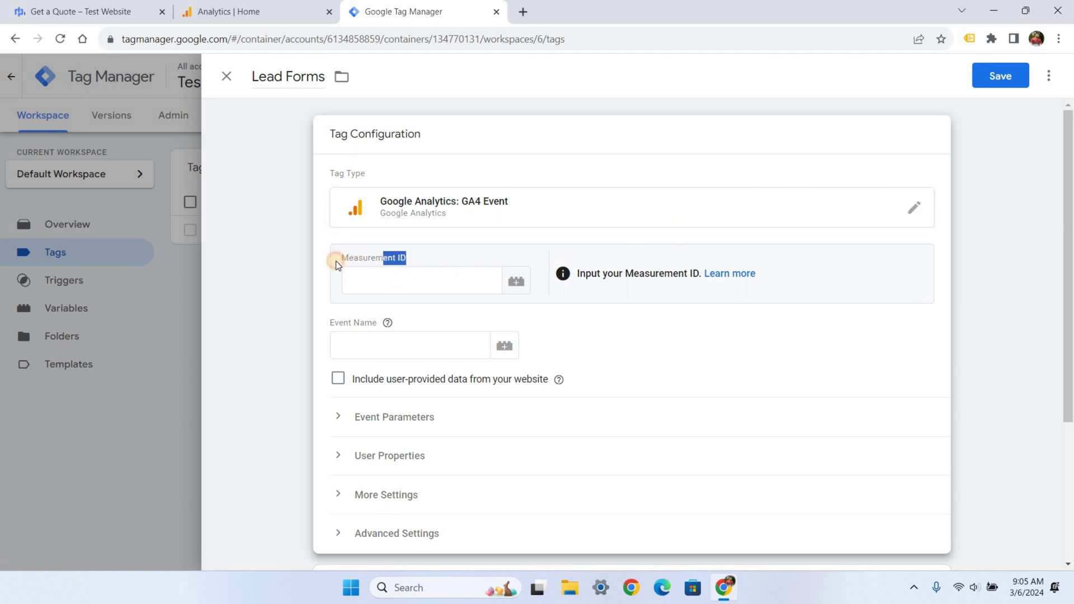
pyautogui.click(432, 260)
# Copy the Test Website stream's Measurement ID from Analytics Admin > Data streams
pyautogui.click(240, 13)
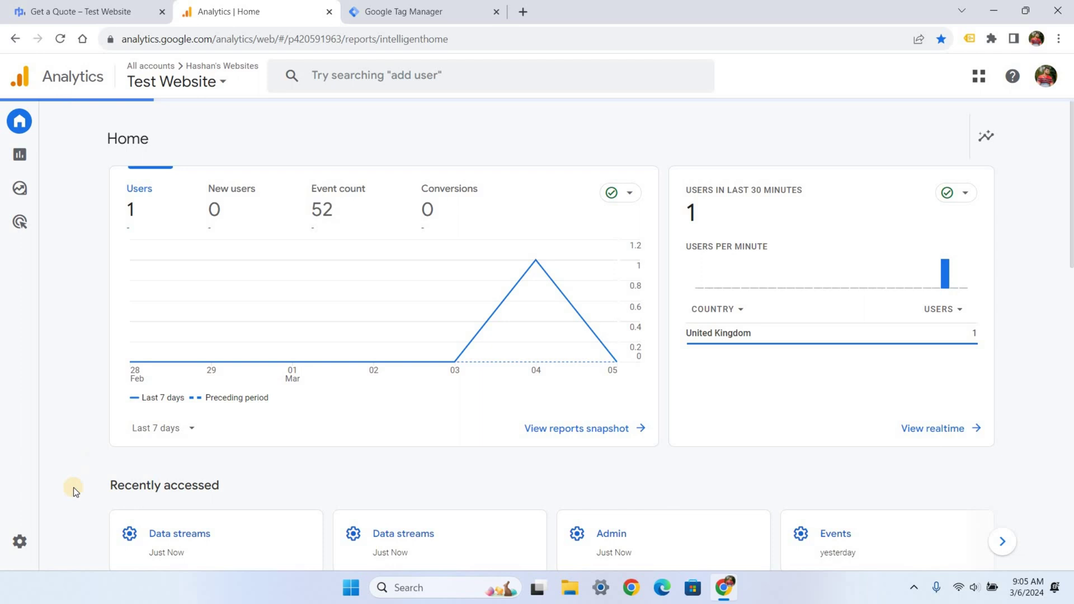
pyautogui.click(21, 542)
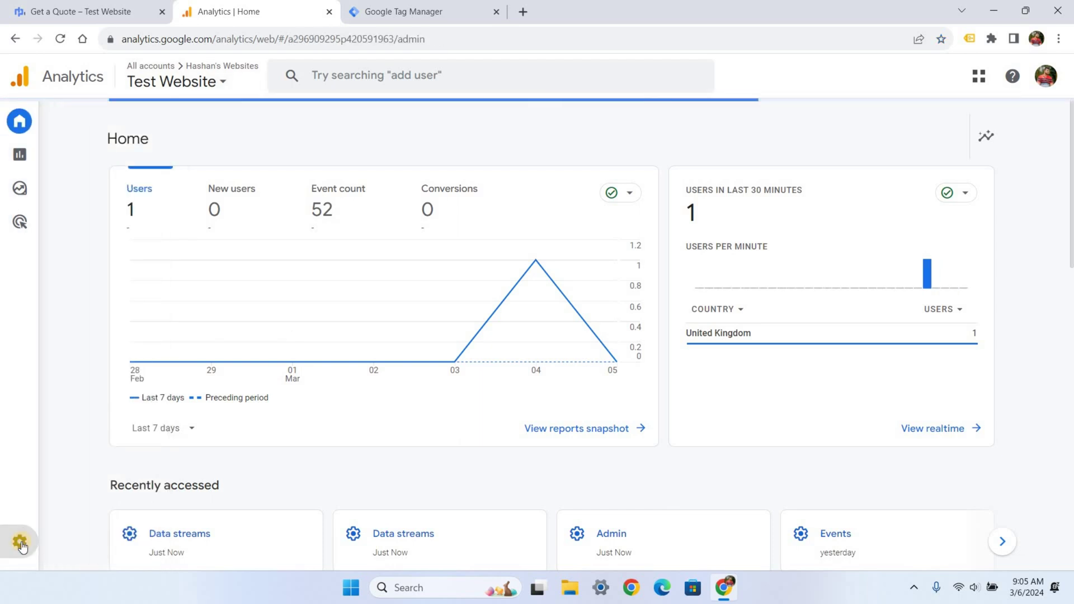
pyautogui.click(649, 456)
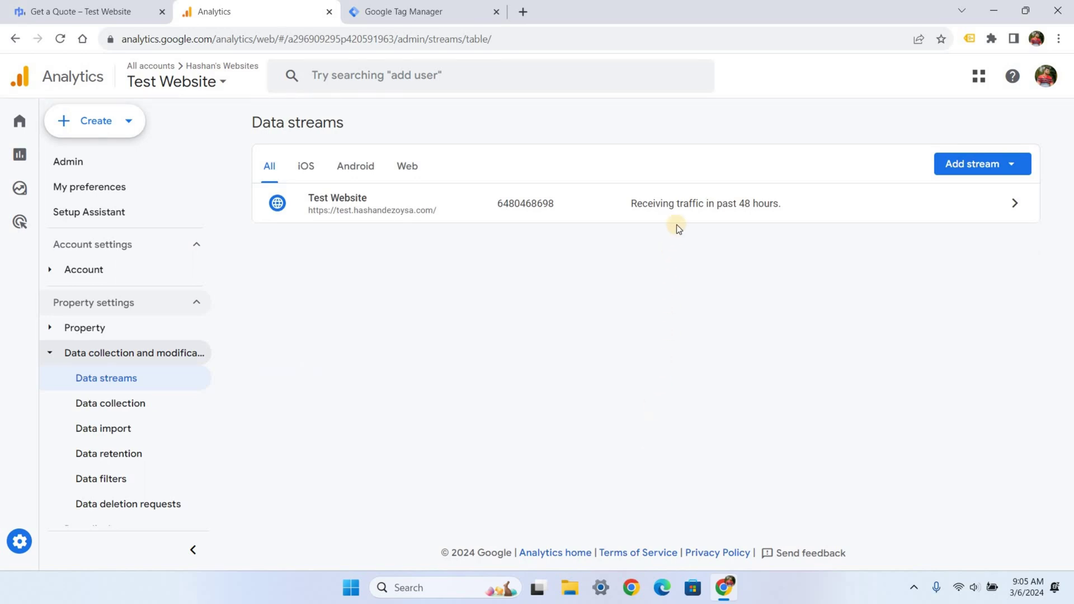
pyautogui.click(683, 206)
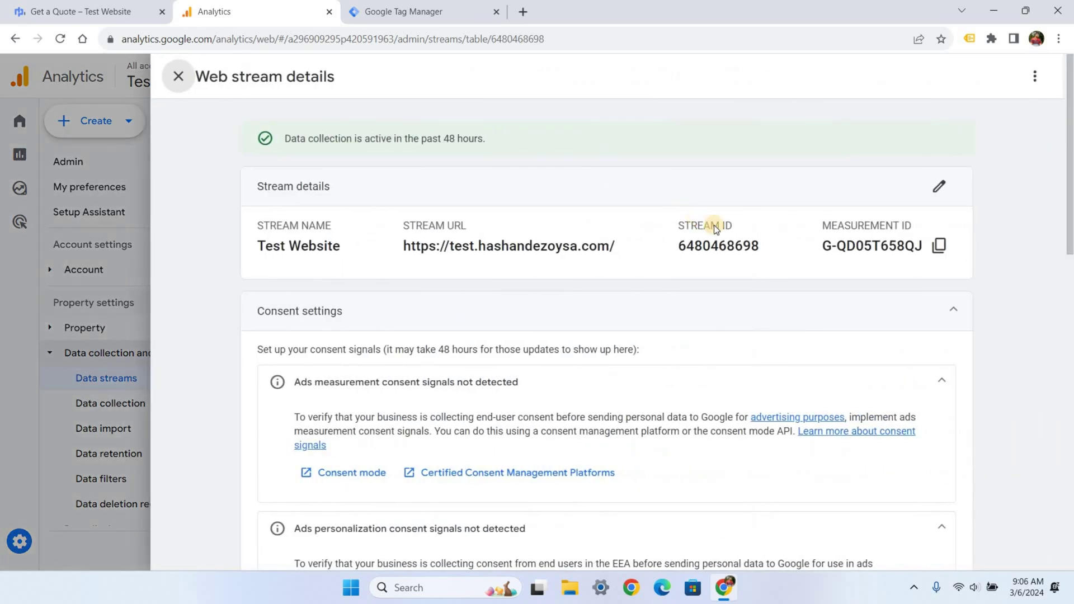
pyautogui.click(940, 246)
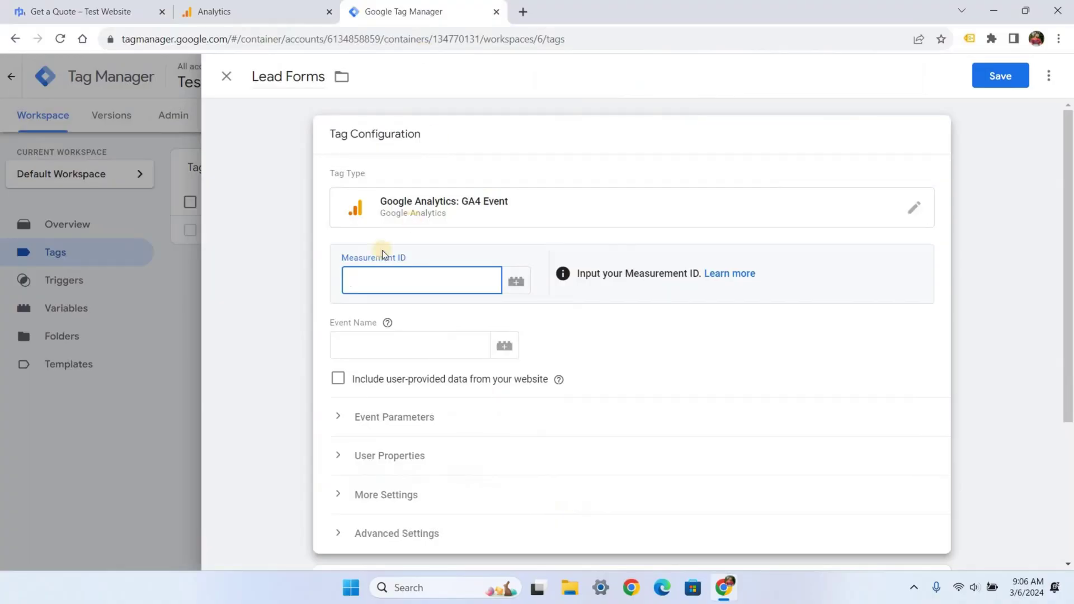
pyautogui.click(363, 283)
# Paste the Measurement ID into Lead Forms and set the event name to quote_forms
pyautogui.hotkey('ctrl', 'v')
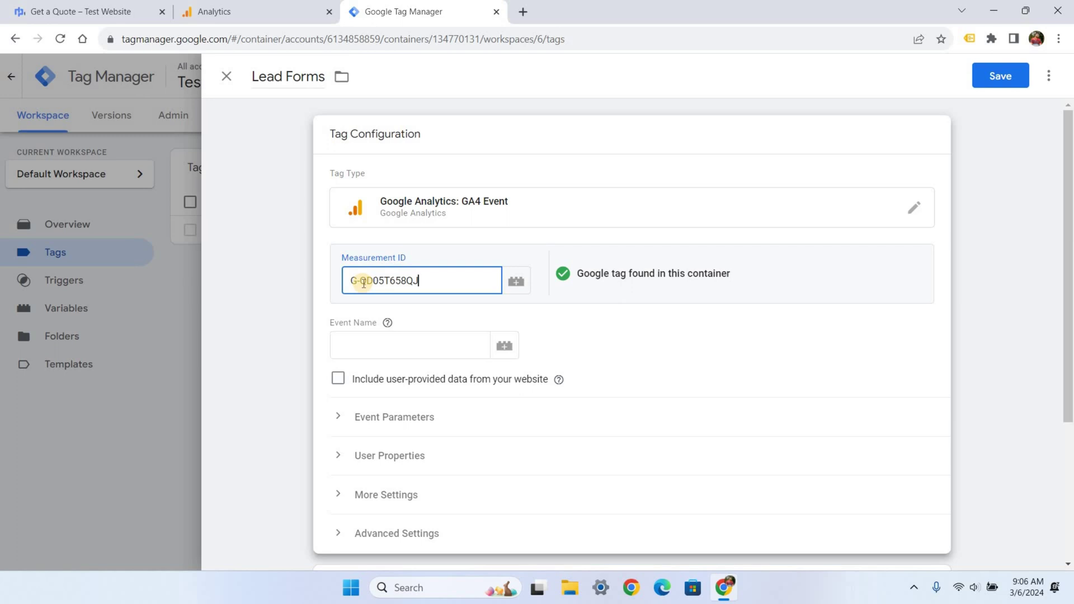
pyautogui.click(365, 344)
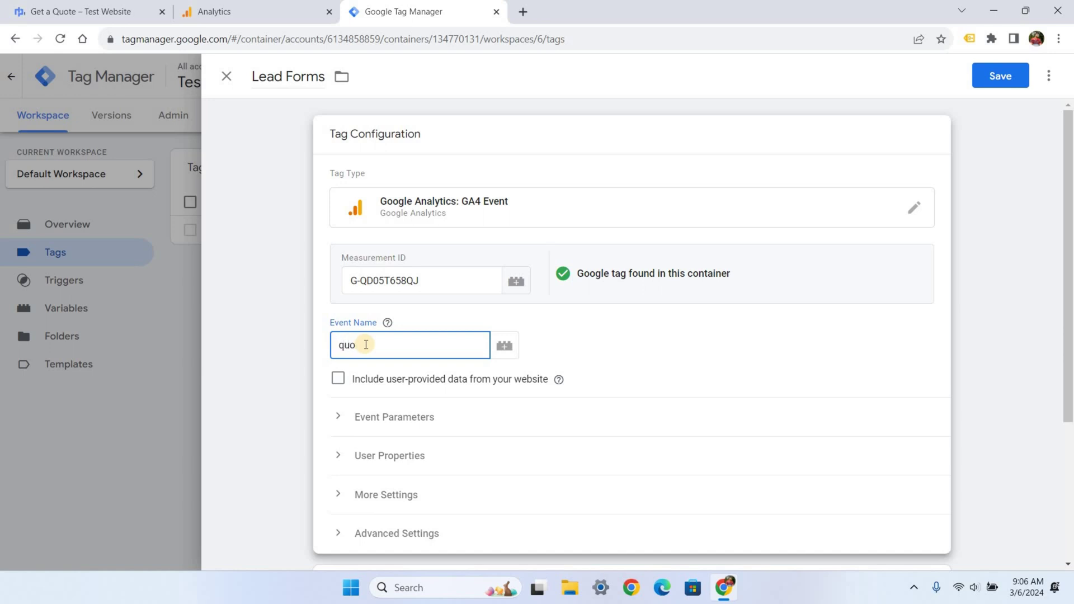
pyautogui.write('_forms')
pyautogui.click(602, 341)
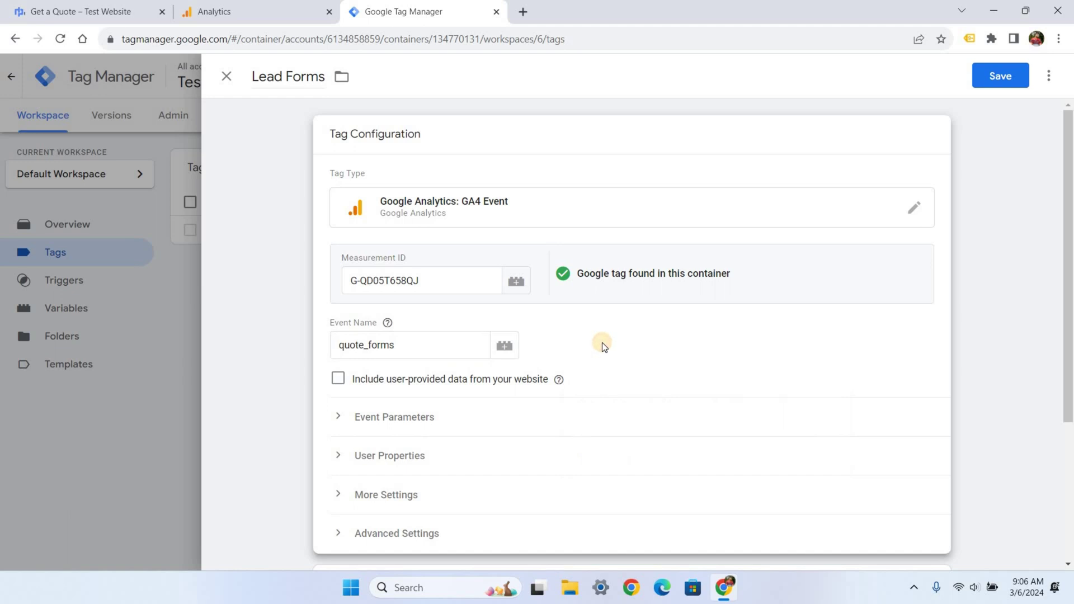
pyautogui.click(365, 348)
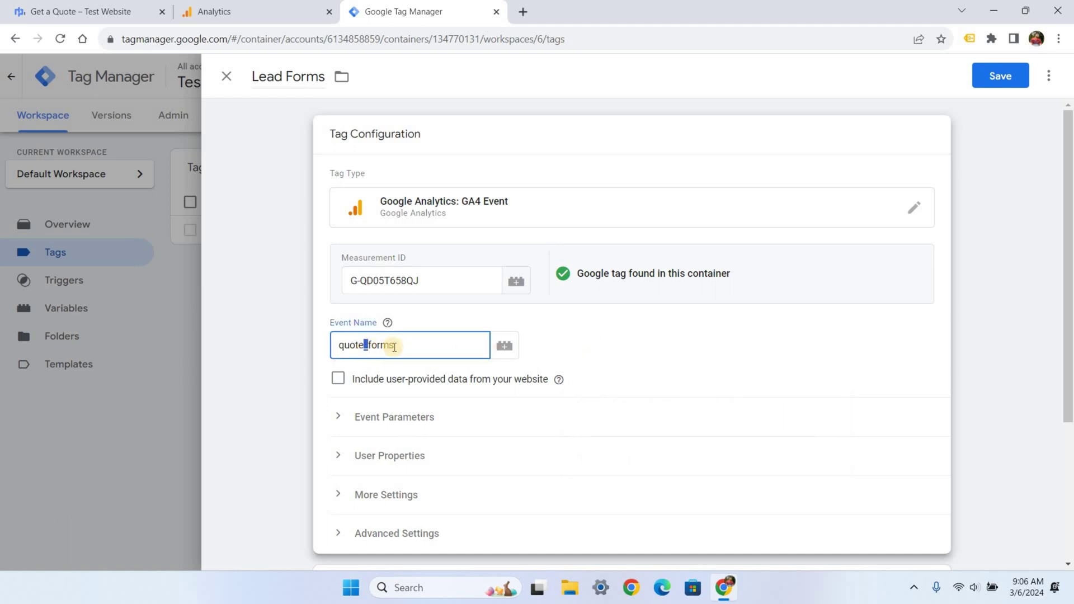
pyautogui.click(550, 343)
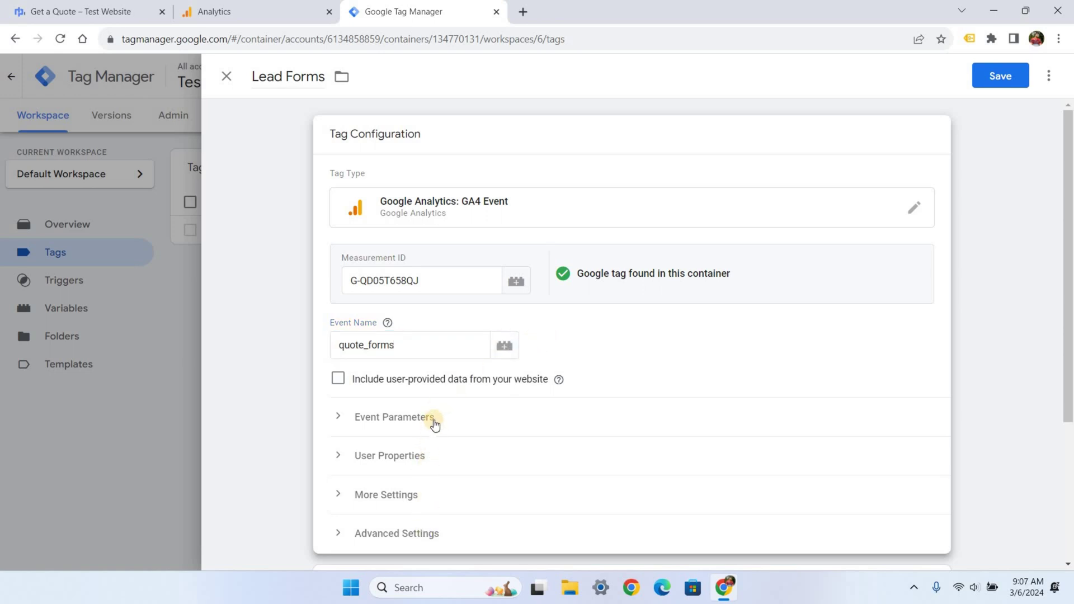
pyautogui.scroll(-2, 468, 446)
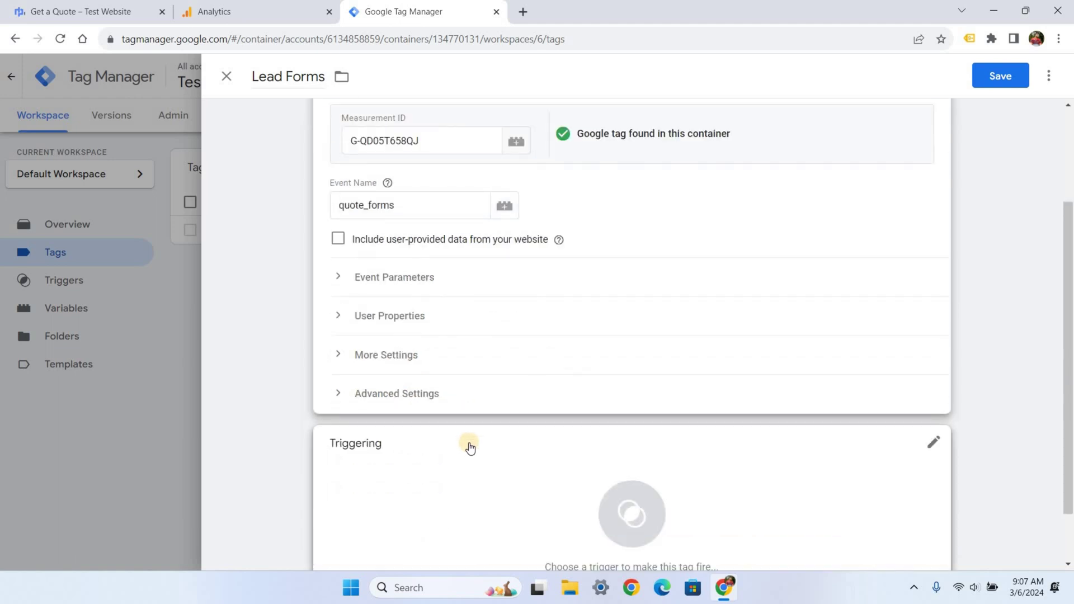
pyautogui.scroll(-1, 470, 448)
# Attach a new Form Submission trigger 'Quote Submissions' covering All Forms to Lead Forms
pyautogui.click(487, 460)
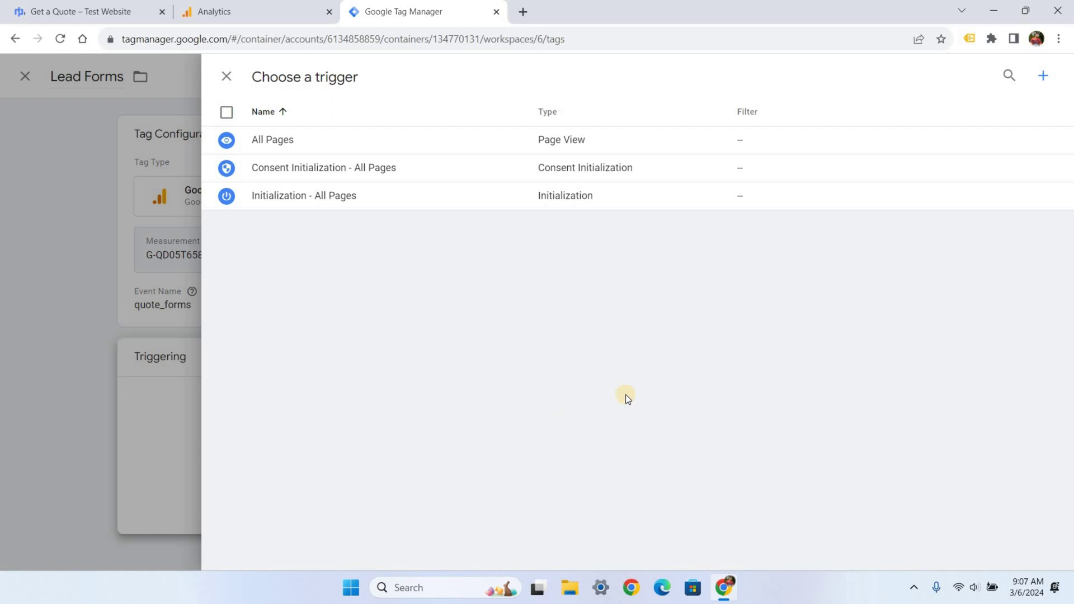
pyautogui.click(1043, 76)
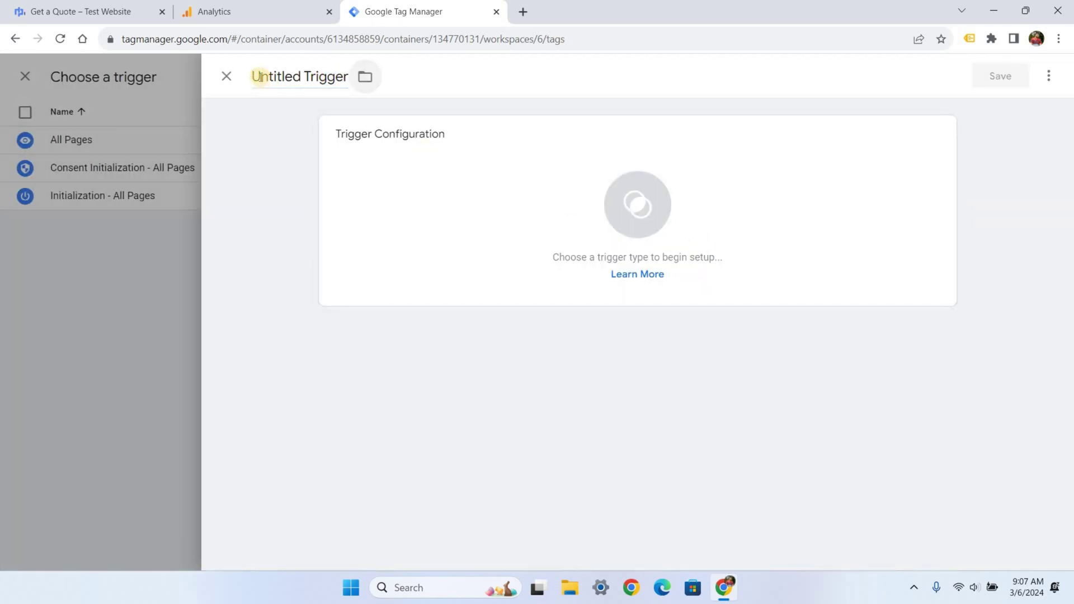
pyautogui.moveTo(260, 76); pyautogui.dragTo(365, 77)
pyautogui.press('BackSpace')
pyautogui.write('Q')
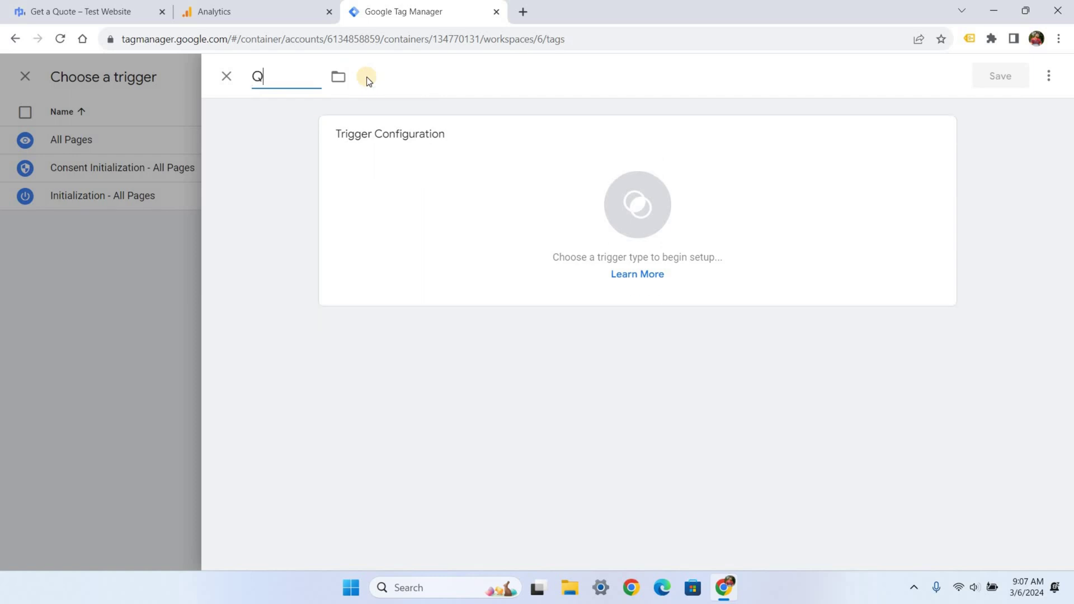
pyautogui.write('uote Submissions')
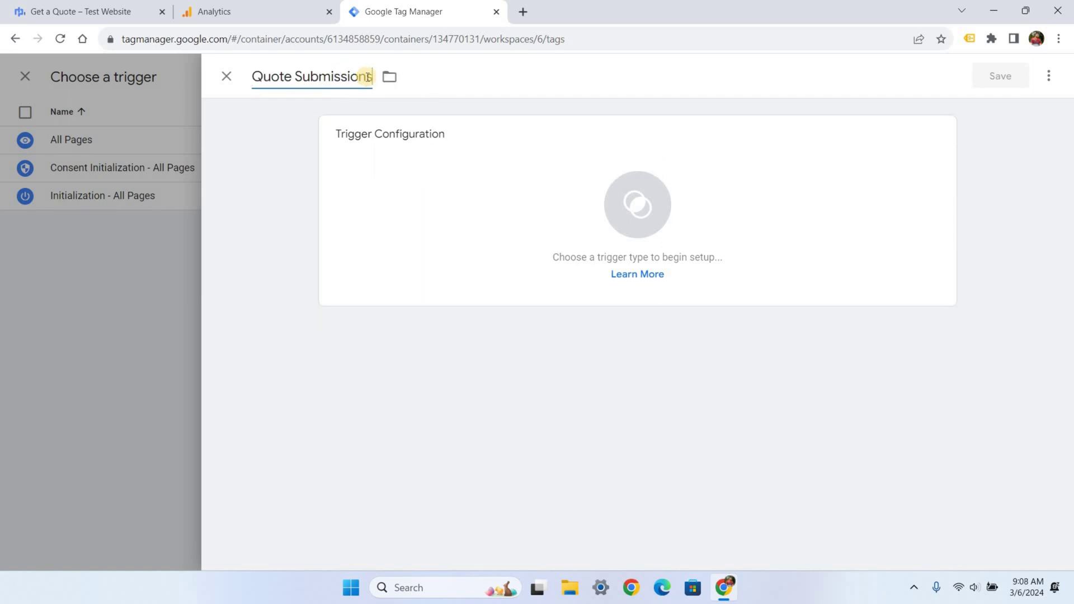
pyautogui.click(491, 217)
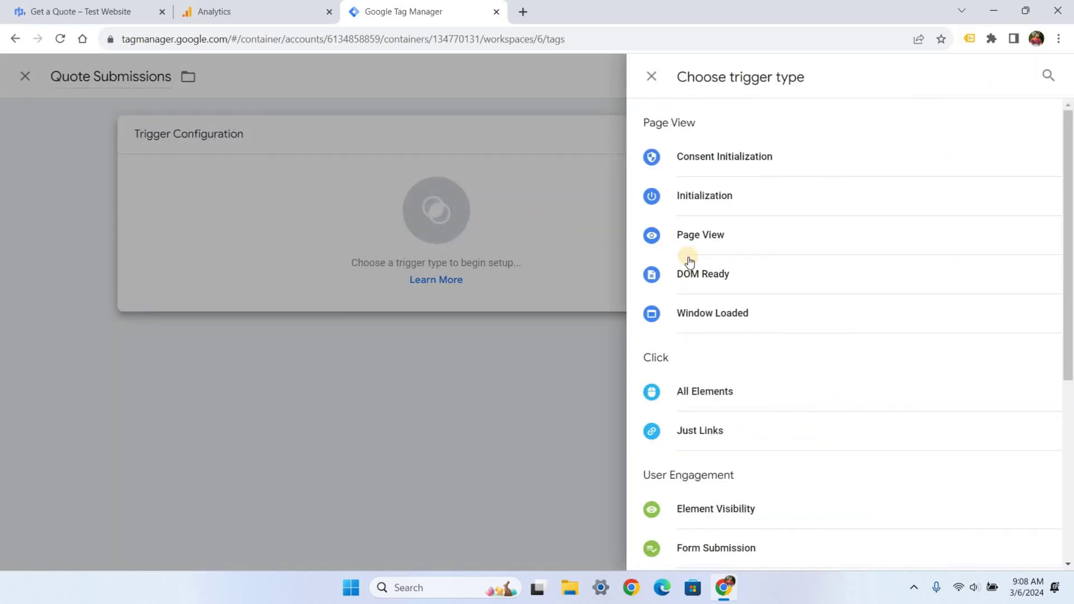
pyautogui.scroll(-4, 740, 282)
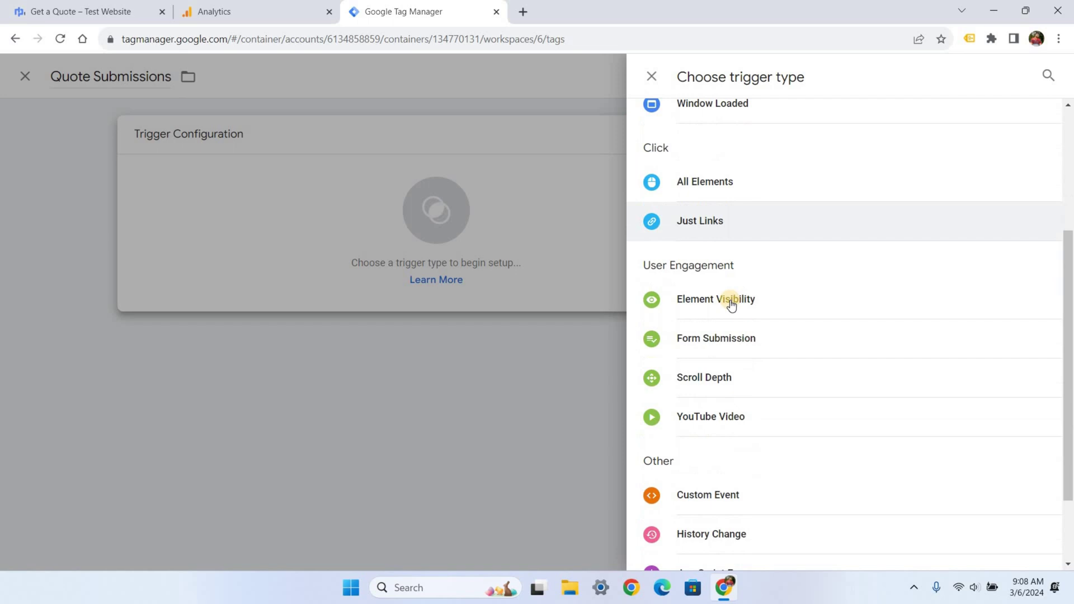
pyautogui.click(717, 339)
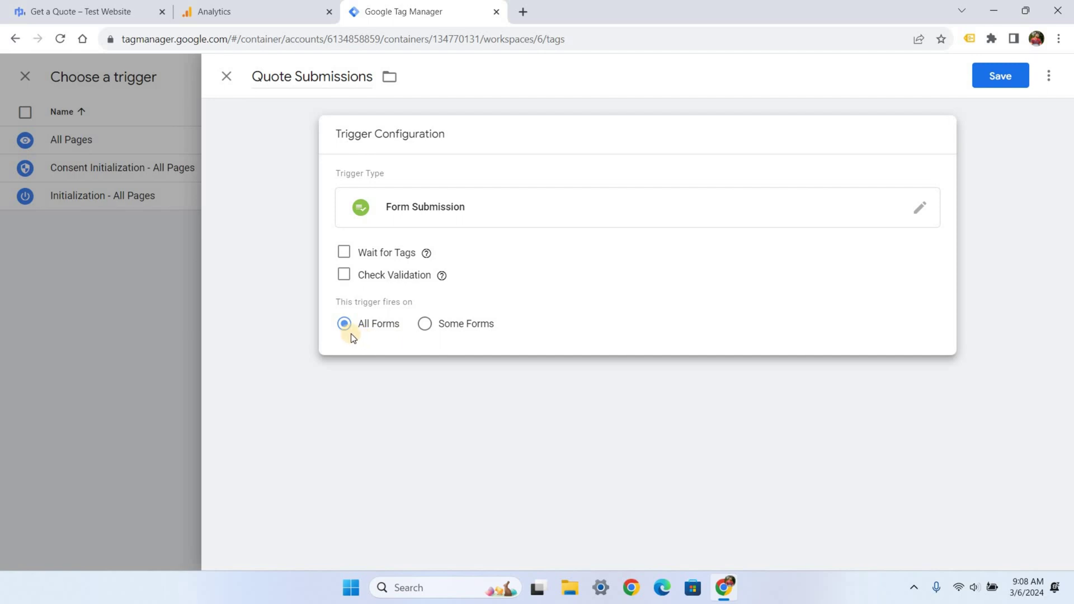
pyautogui.moveTo(402, 325); pyautogui.dragTo(358, 330)
pyautogui.click(993, 79)
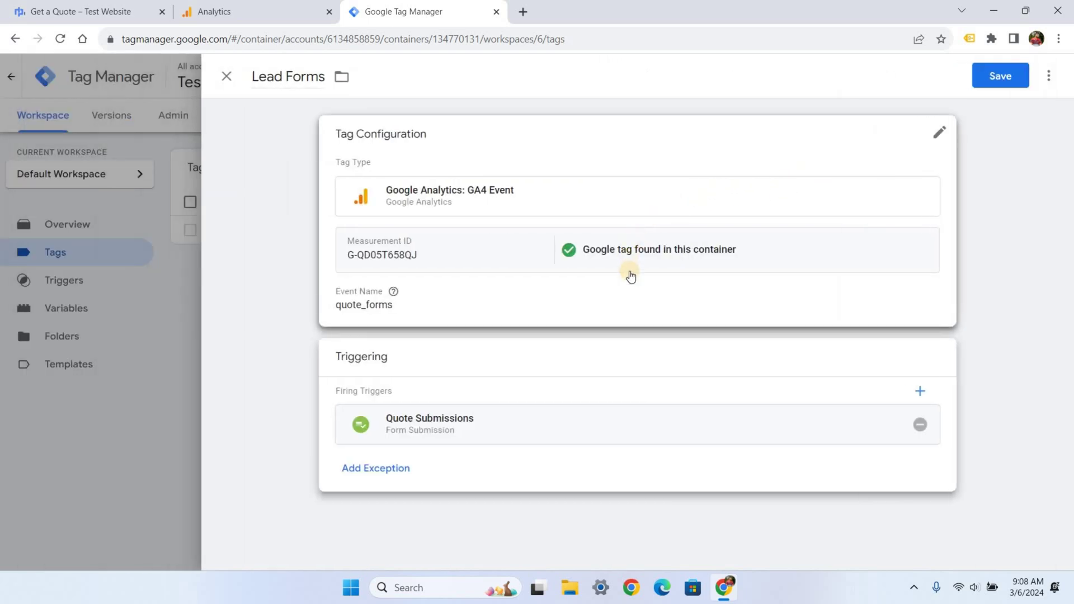
# Save the Lead Forms tag and connect a Tag Assistant preview to the test website
pyautogui.click(1001, 78)
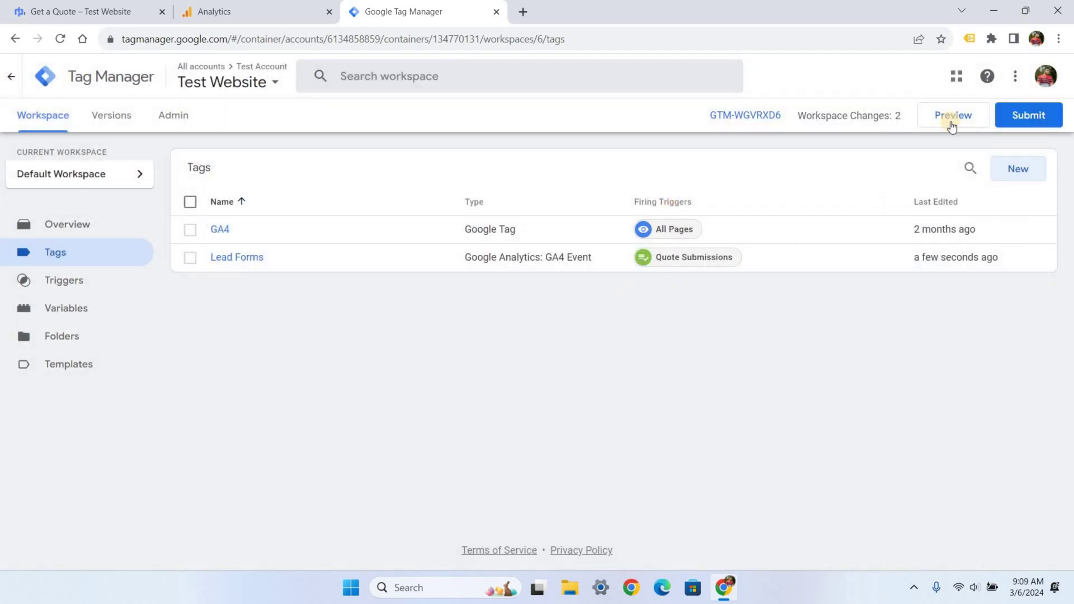
pyautogui.click(954, 123)
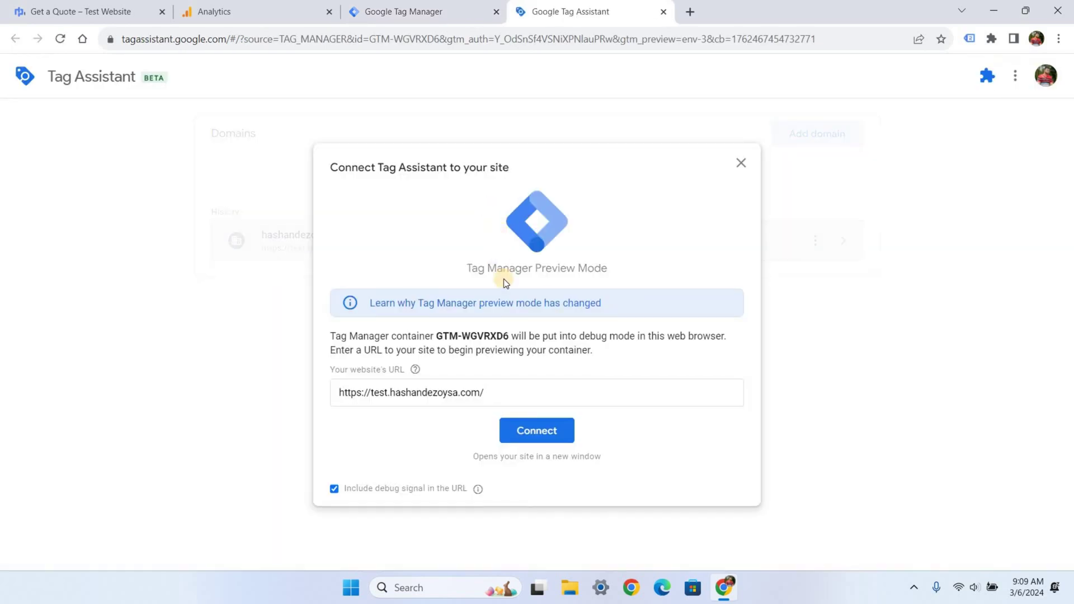
pyautogui.tripleClick(491, 391)
pyautogui.click(536, 432)
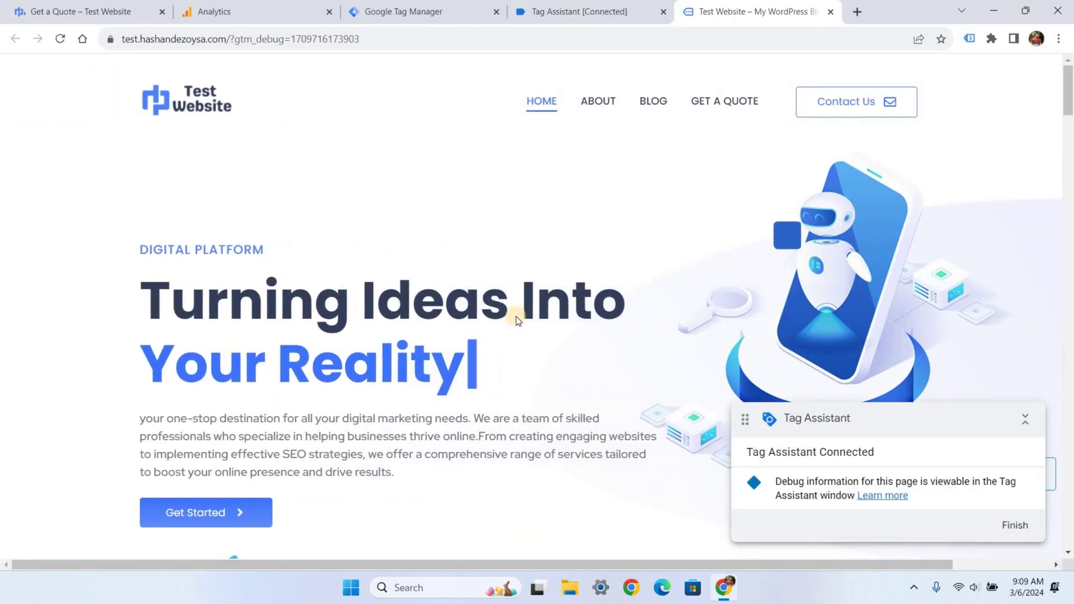
pyautogui.click(579, 15)
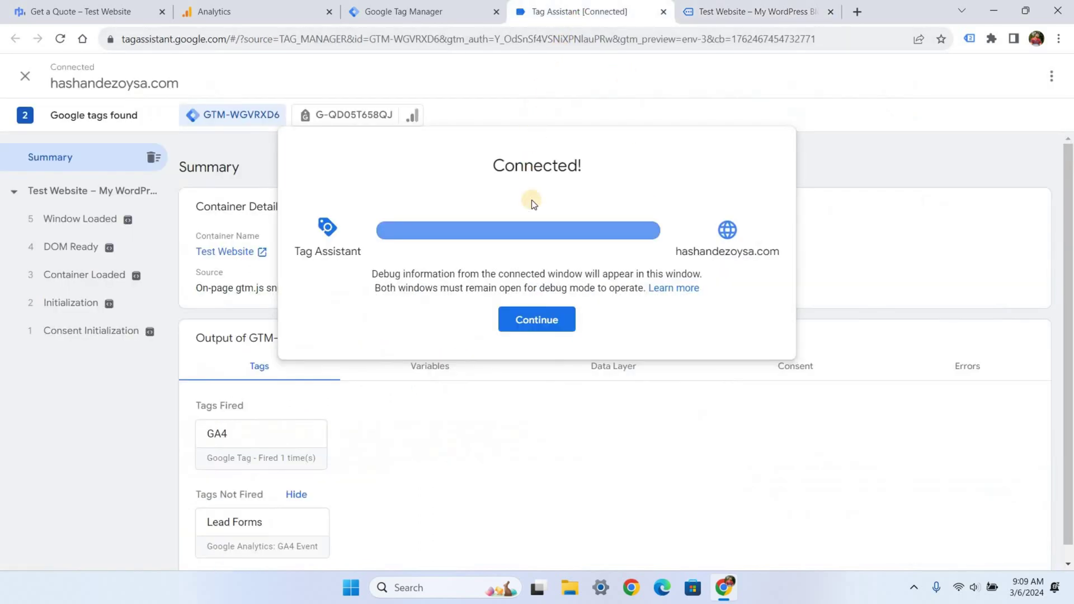
pyautogui.click(540, 317)
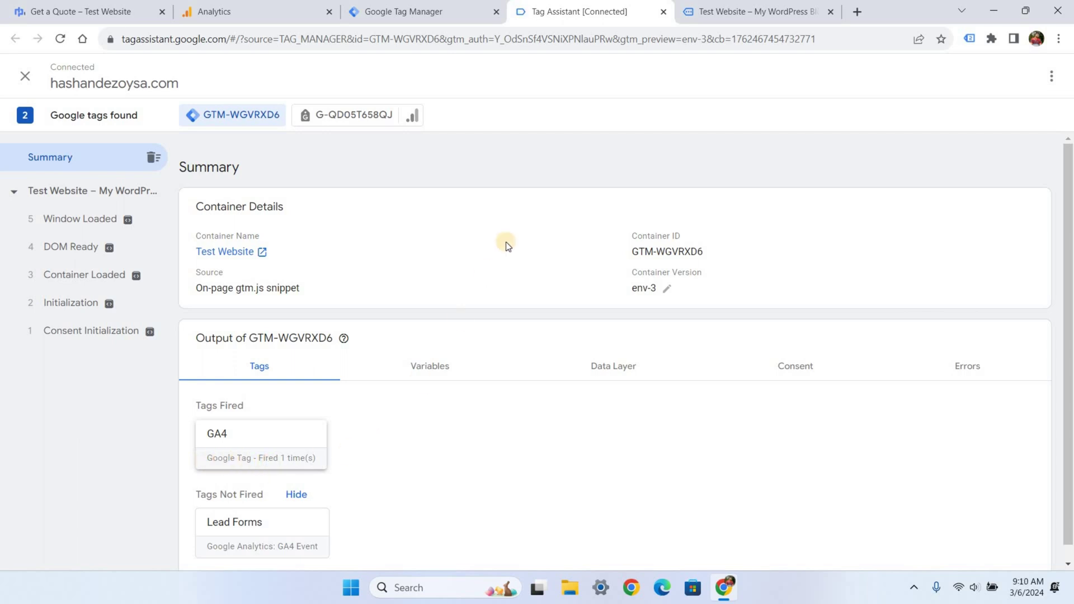
# Submit the Get a Quote form with a test name, the suggested e-mail and the message 'Test'
pyautogui.click(714, 17)
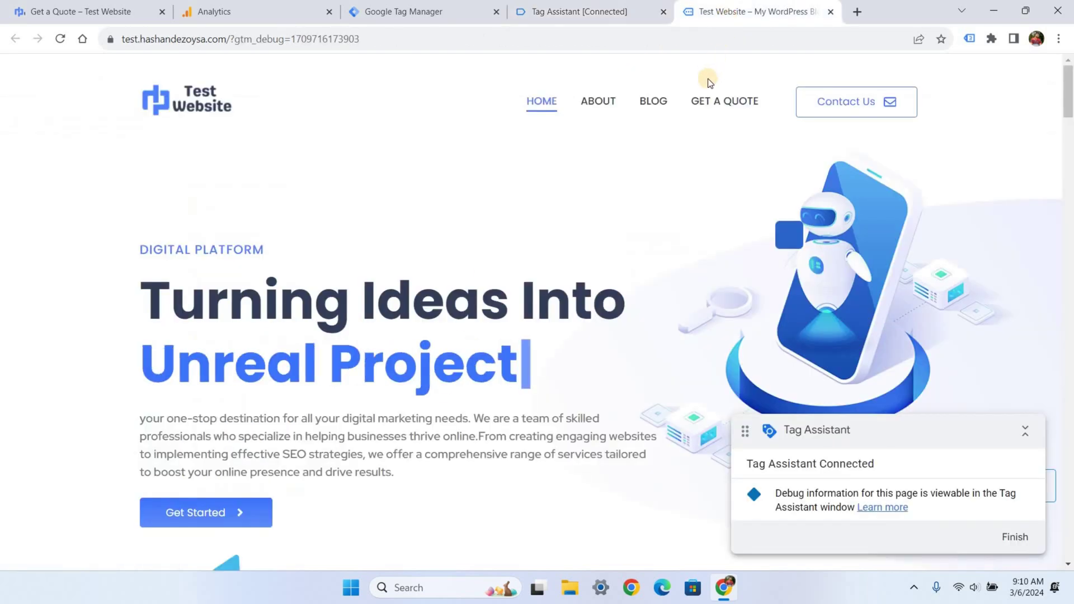
pyautogui.click(719, 108)
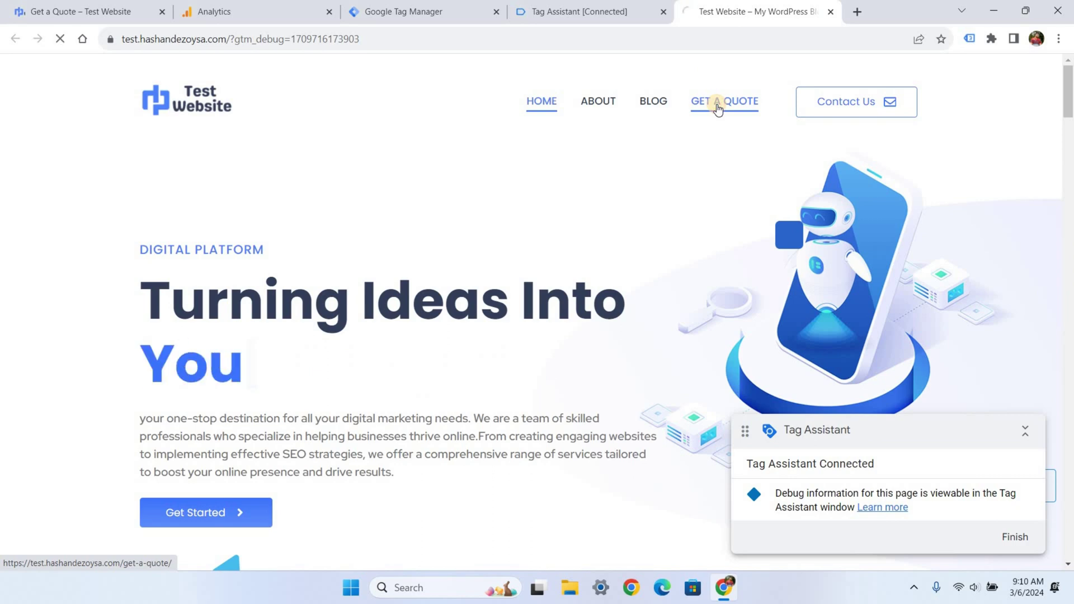
pyautogui.scroll(-7, 838, 320)
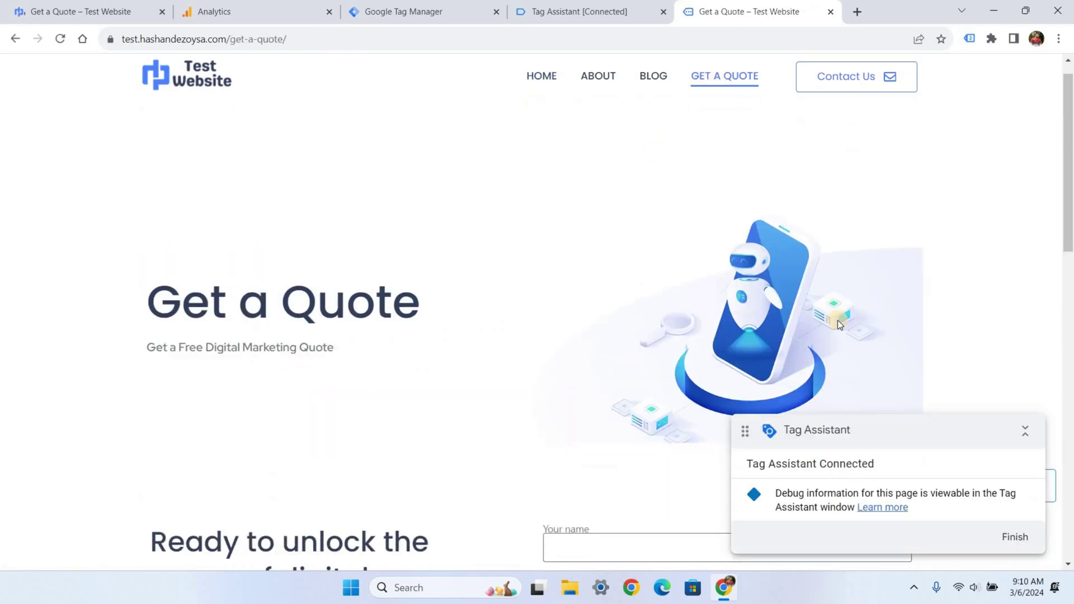
pyautogui.click(573, 153)
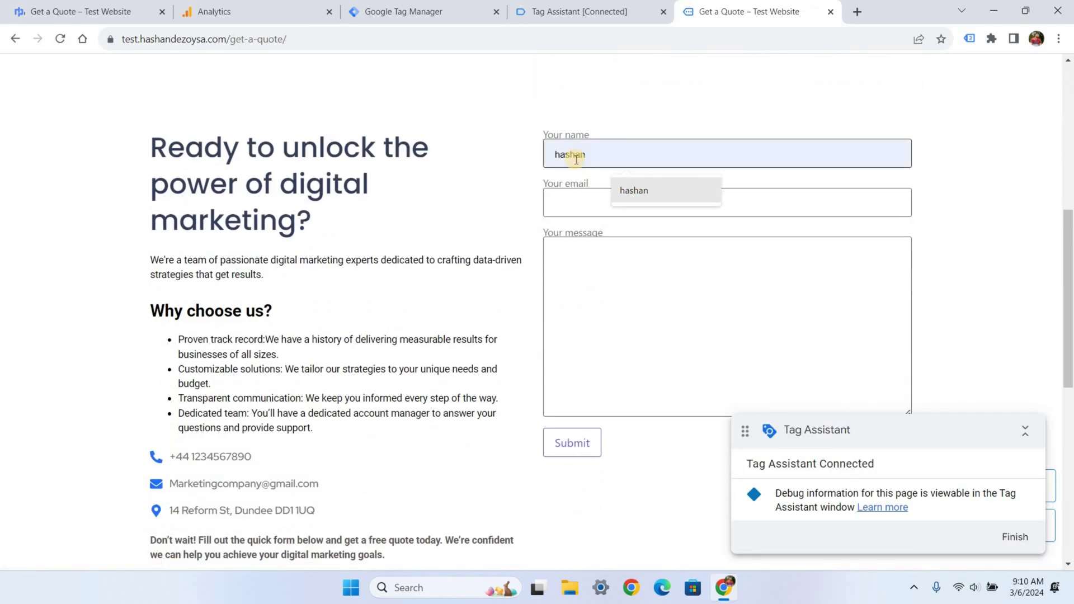
pyautogui.write('Hashan')
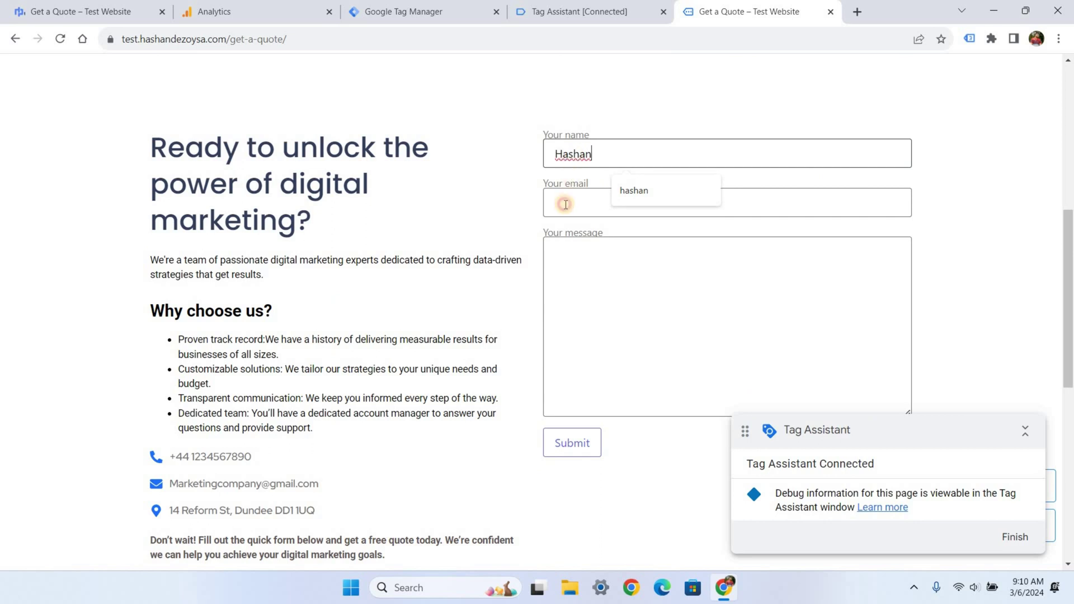
pyautogui.click(563, 202)
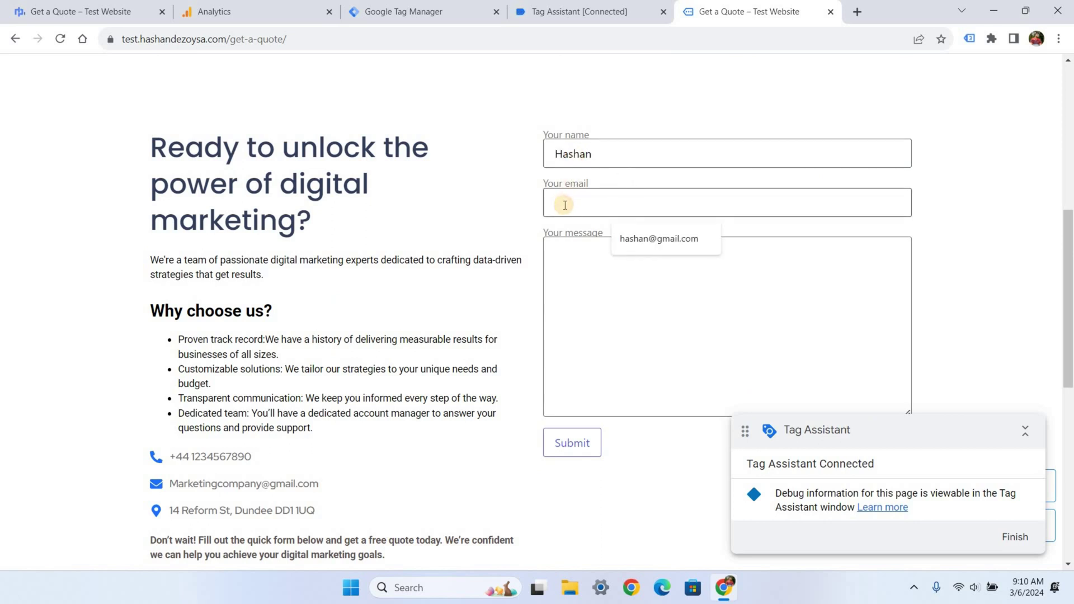
pyautogui.click(647, 243)
pyautogui.click(595, 257)
pyautogui.write('T')
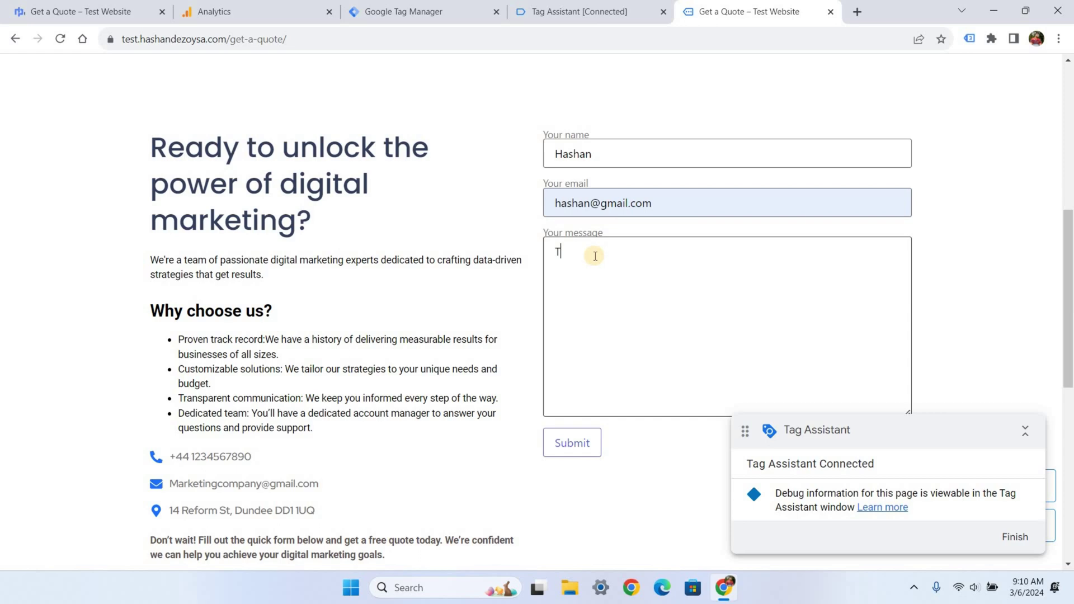
pyautogui.write('est')
pyautogui.click(574, 448)
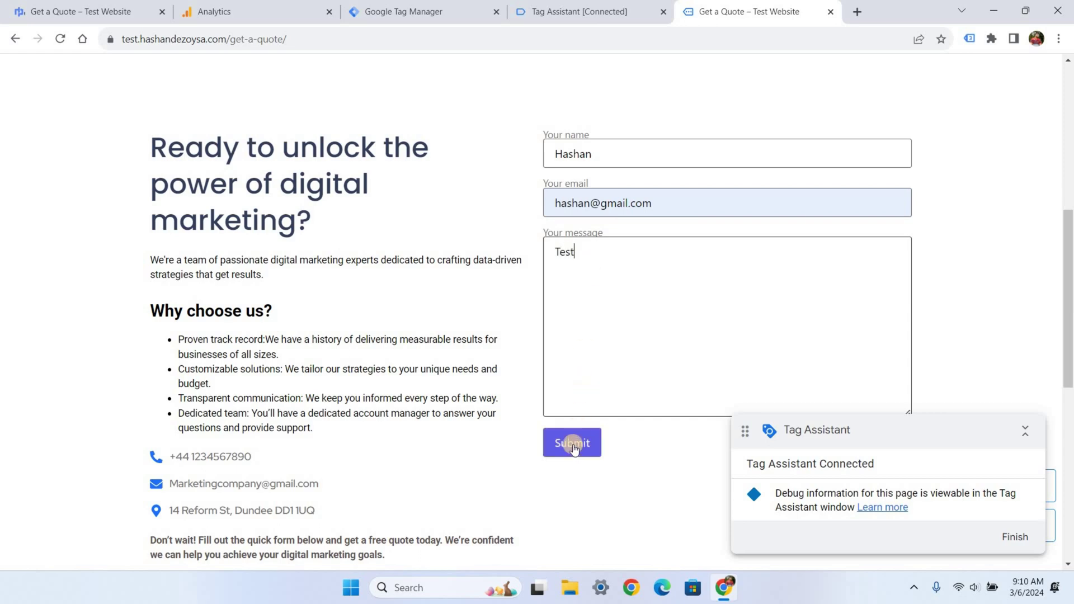
pyautogui.scroll(-2, 615, 424)
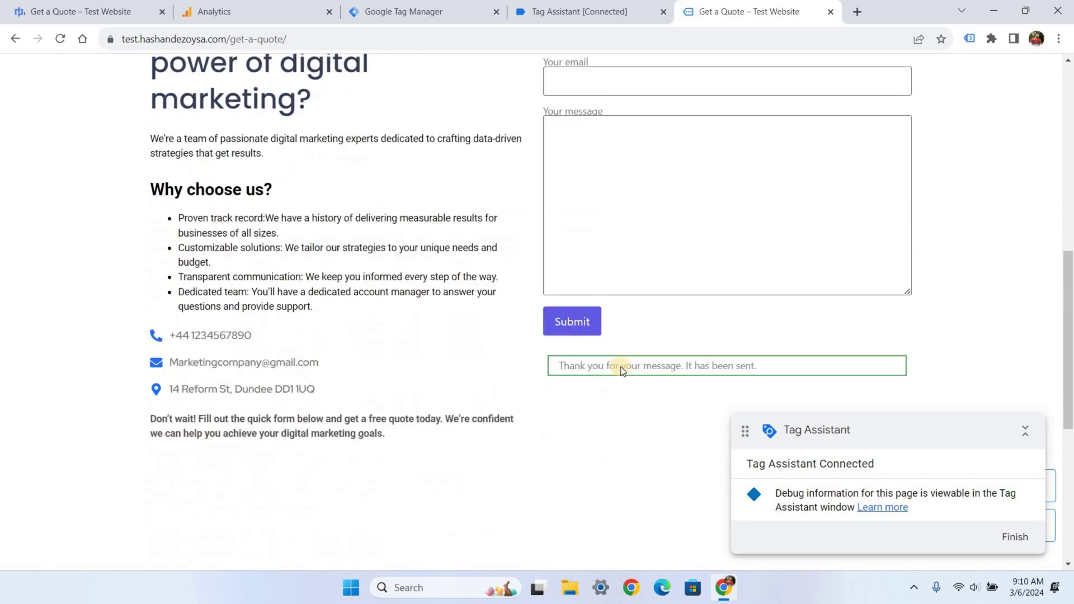
pyautogui.scroll(-1, 671, 364)
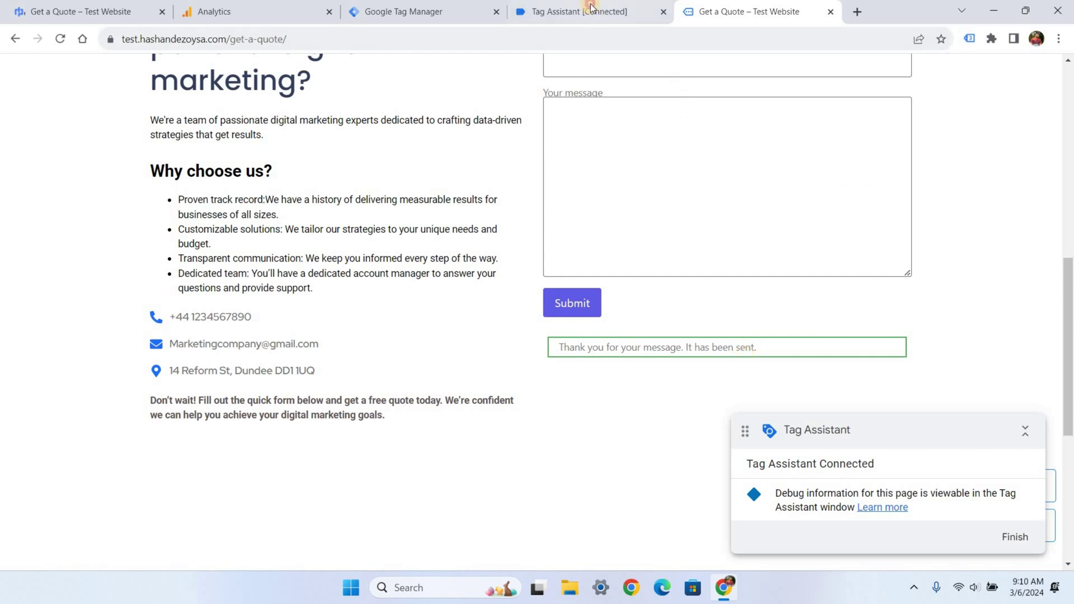
# Open the Form Submit event in Tag Assistant and view its captured Variables
pyautogui.click(583, 22)
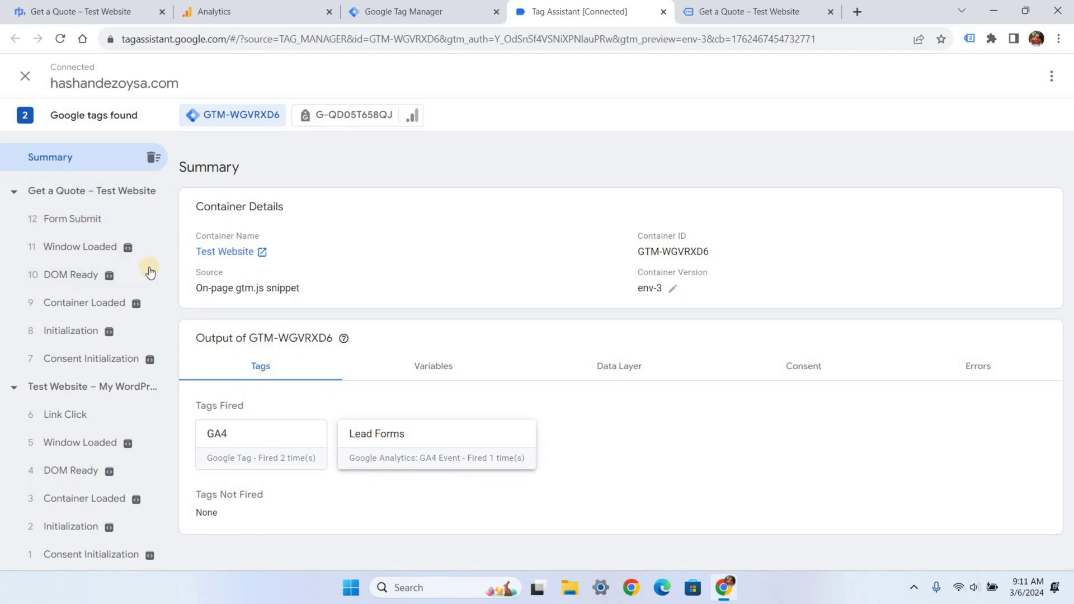
pyautogui.click(90, 224)
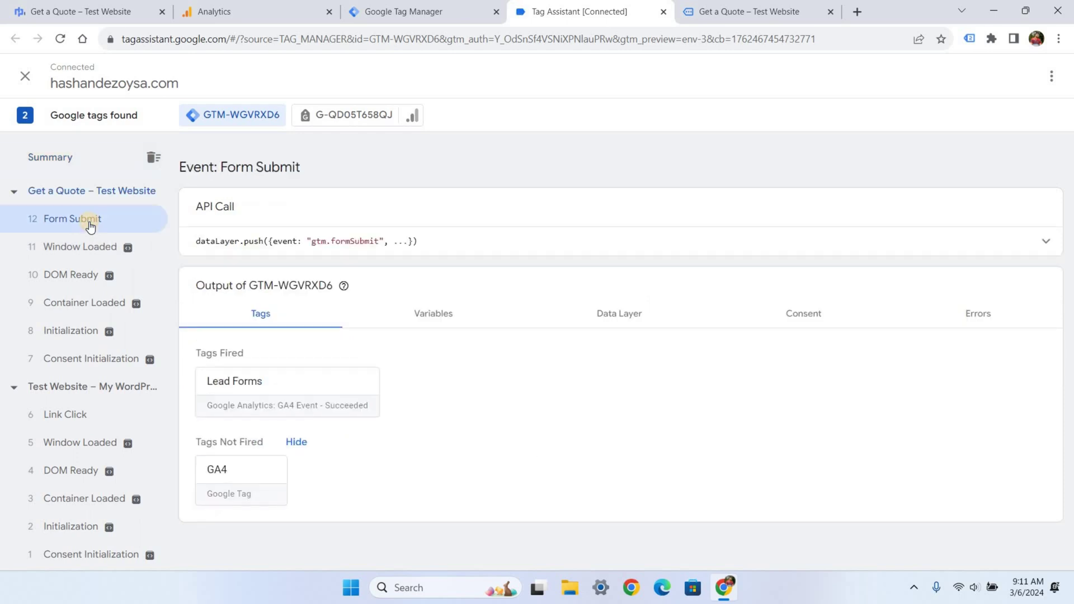
pyautogui.click(425, 319)
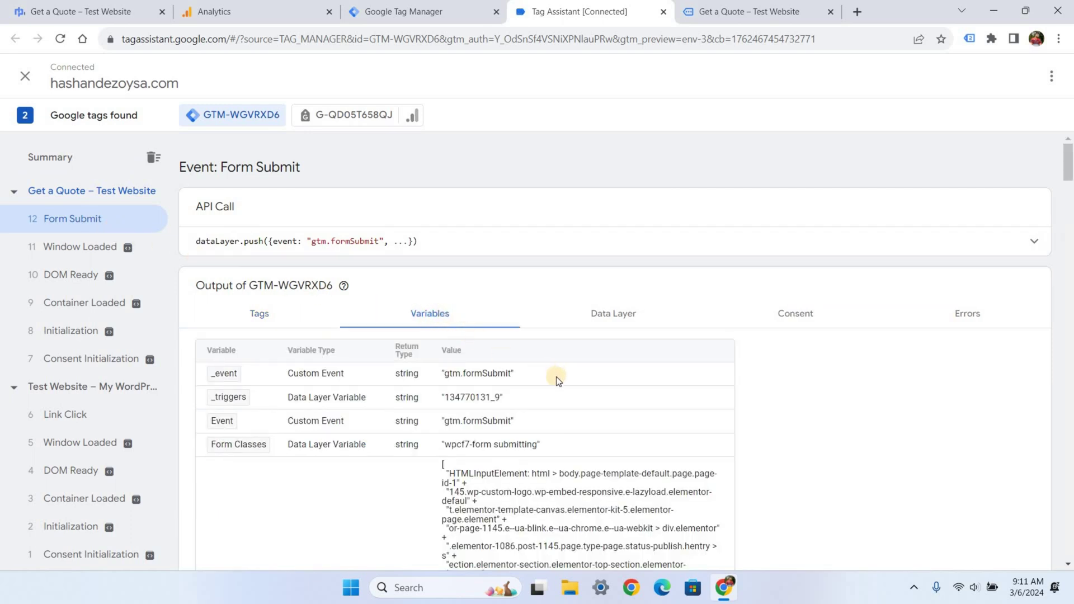
pyautogui.scroll(-15, 560, 380)
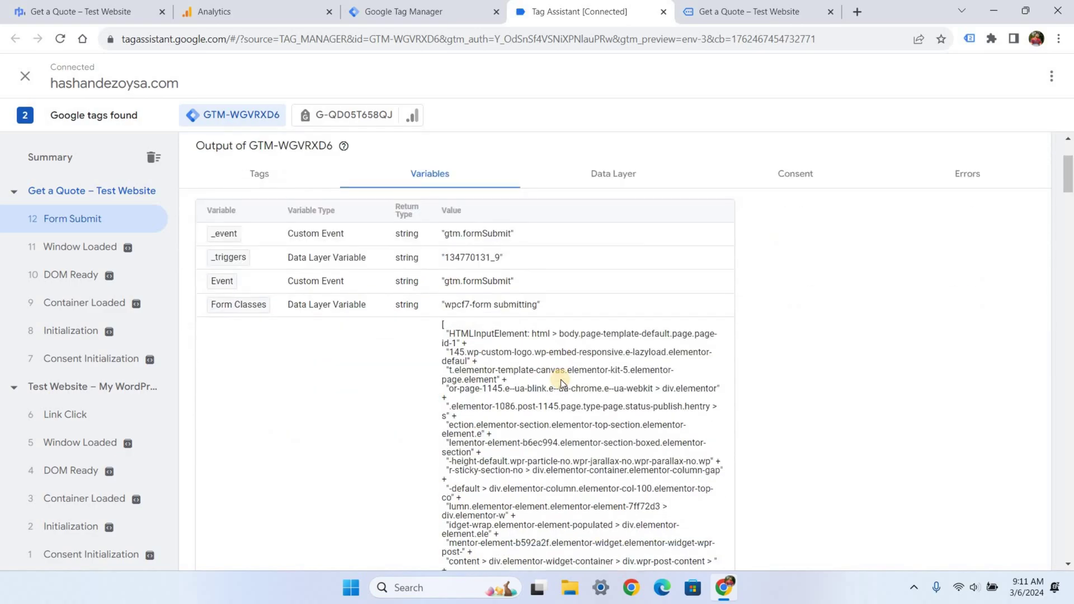
pyautogui.scroll(-15, 561, 381)
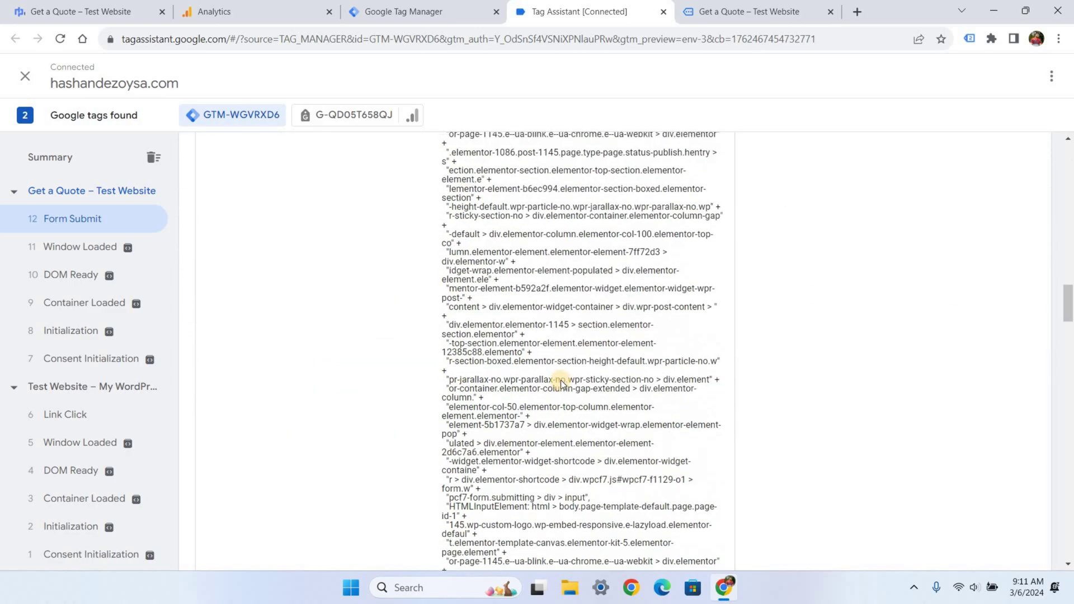
pyautogui.scroll(-15, 561, 380)
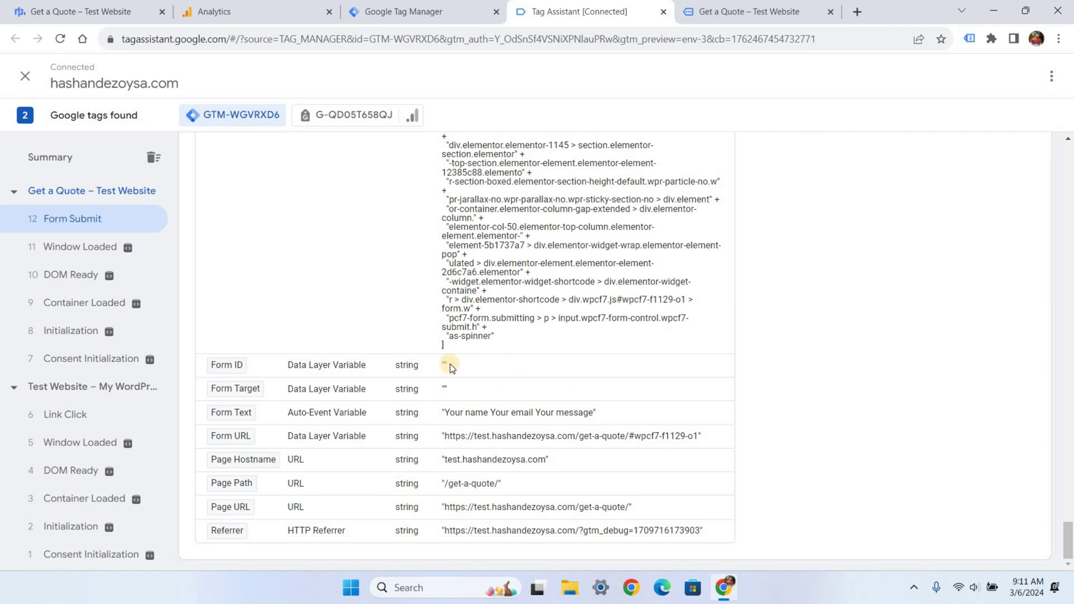
# Select and copy the full Form URL variable value
pyautogui.moveTo(448, 365); pyautogui.dragTo(458, 365)
pyautogui.moveTo(521, 441); pyautogui.dragTo(697, 443)
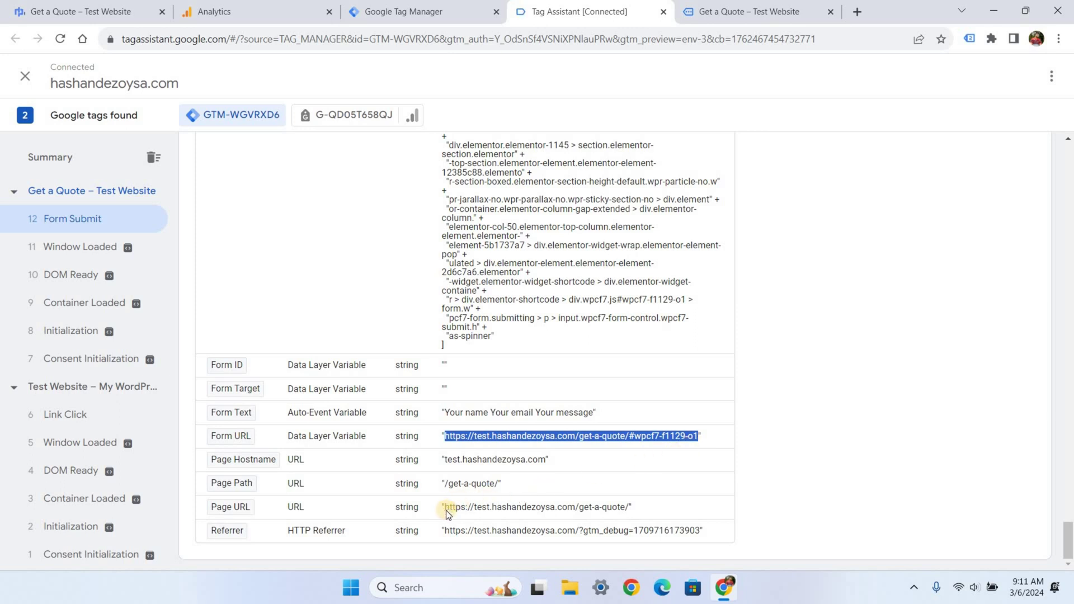
pyautogui.moveTo(445, 511); pyautogui.dragTo(625, 512)
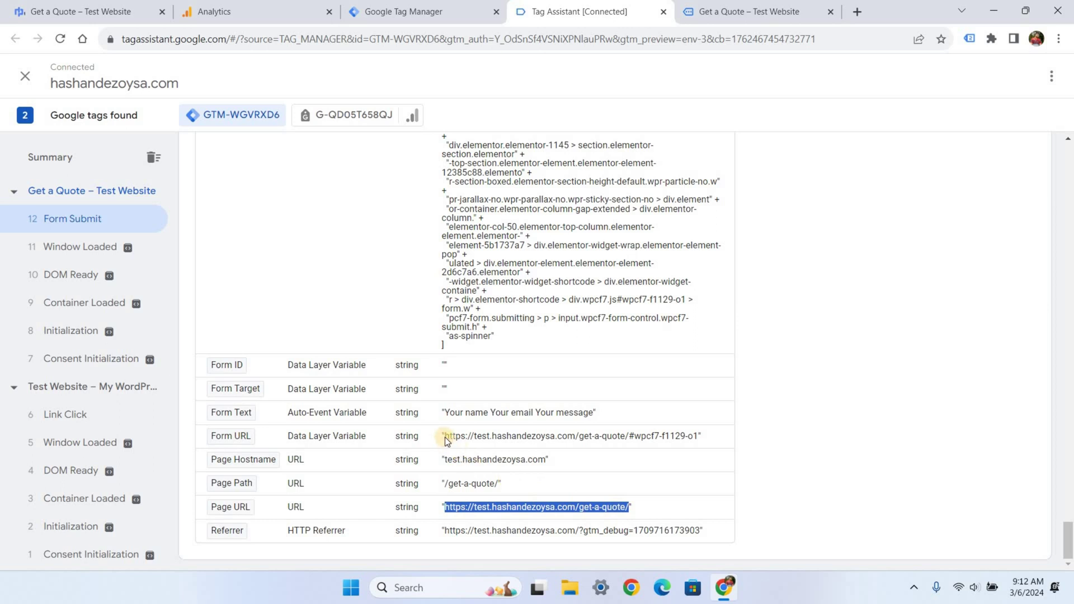
pyautogui.moveTo(446, 438); pyautogui.dragTo(672, 438)
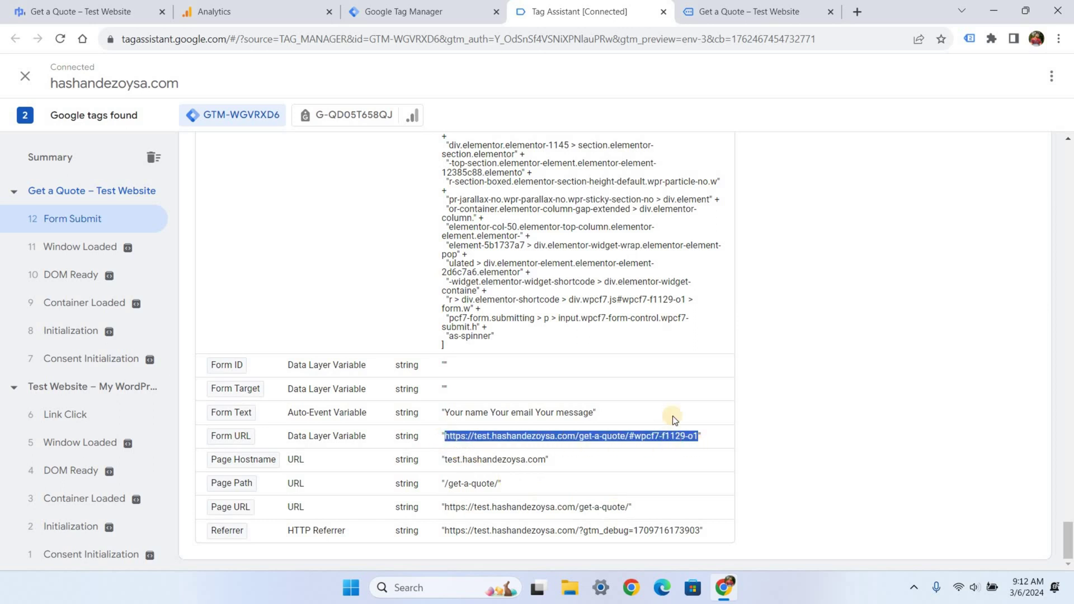
pyautogui.rightClick(671, 306)
pyautogui.click(669, 381)
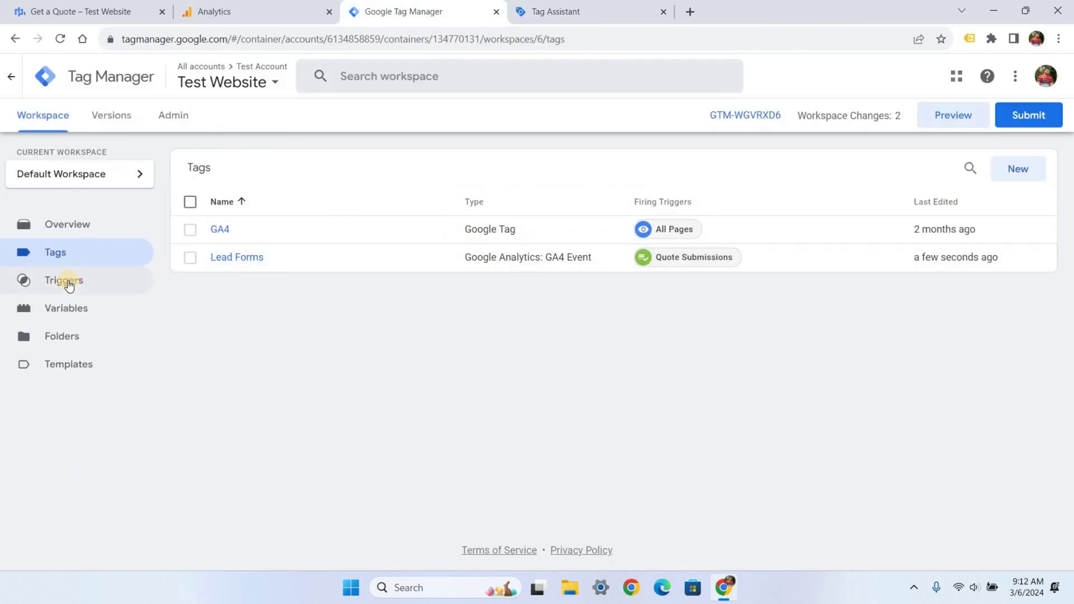
# Edit the Quote Submissions trigger to fire on Some Forms only
pyautogui.click(67, 282)
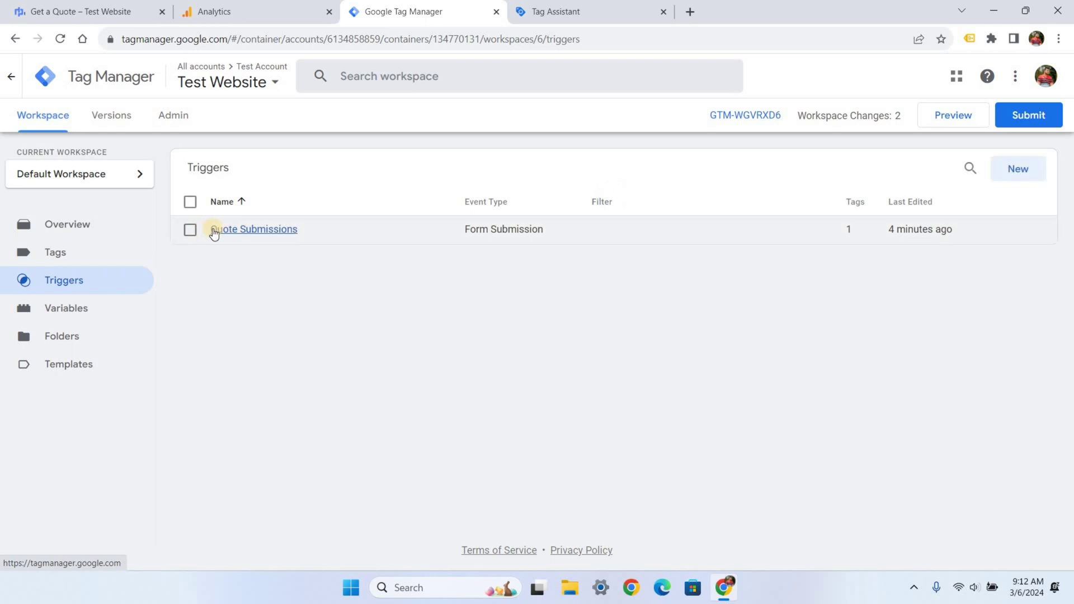
pyautogui.click(236, 229)
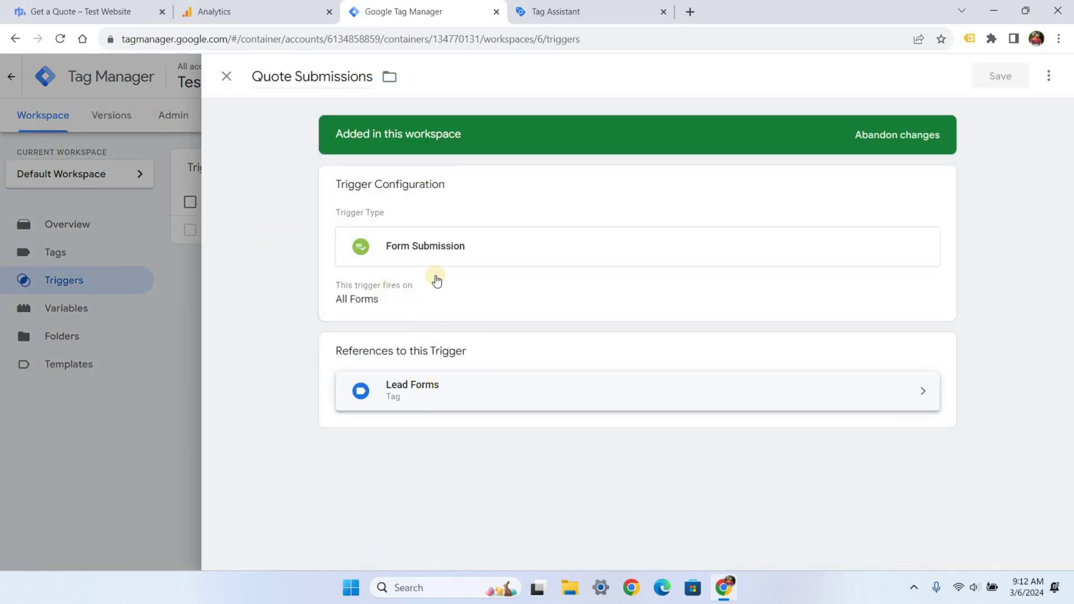
pyautogui.click(437, 250)
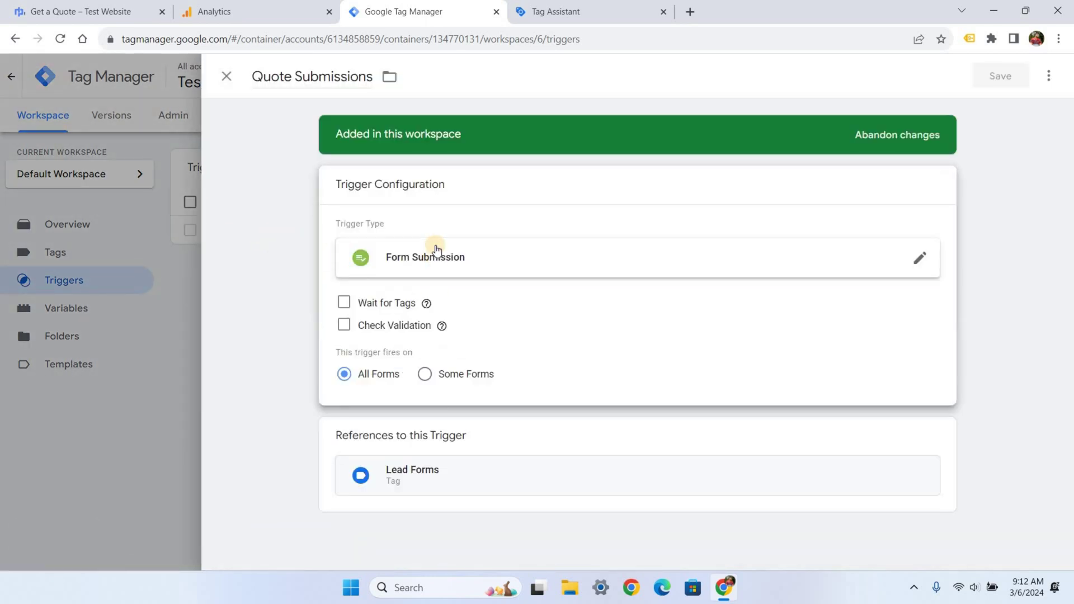
pyautogui.click(425, 375)
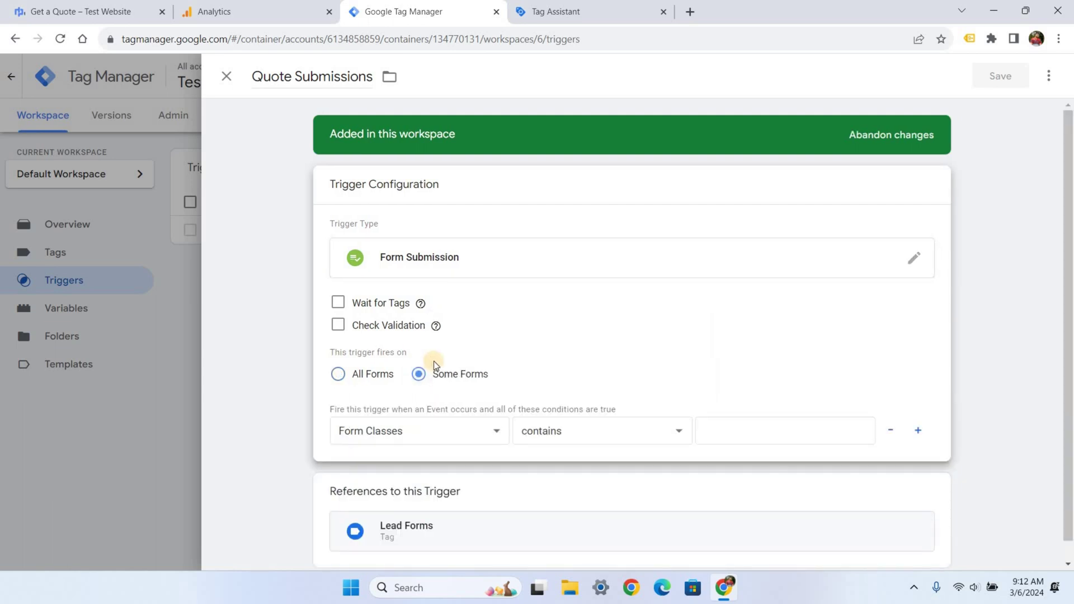
pyautogui.scroll(-1, 408, 414)
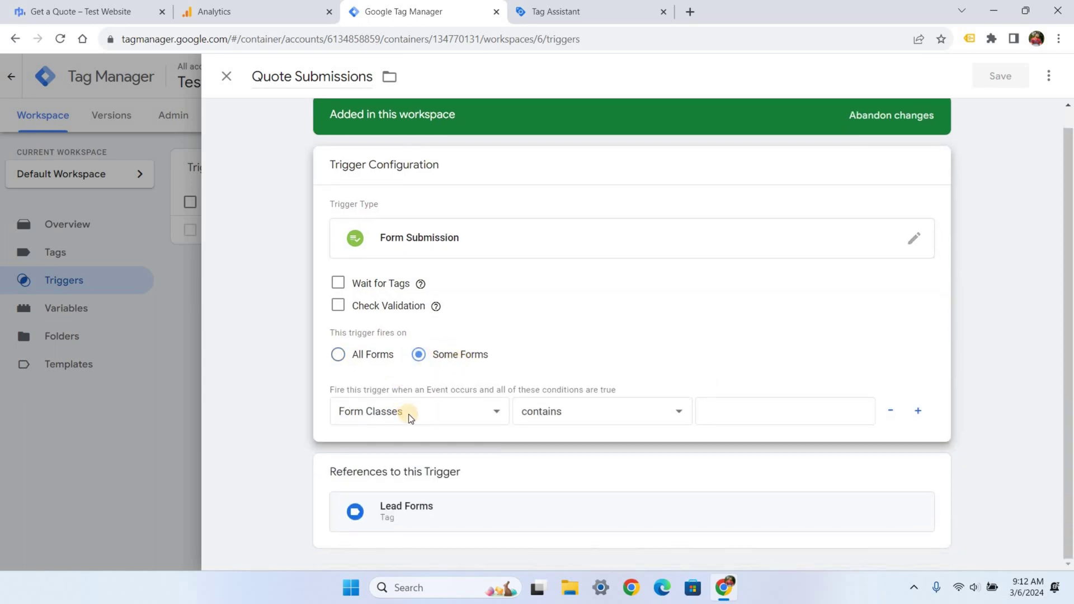
# Add the condition Form URL contains the pasted quote-form URL and save the trigger
pyautogui.click(411, 415)
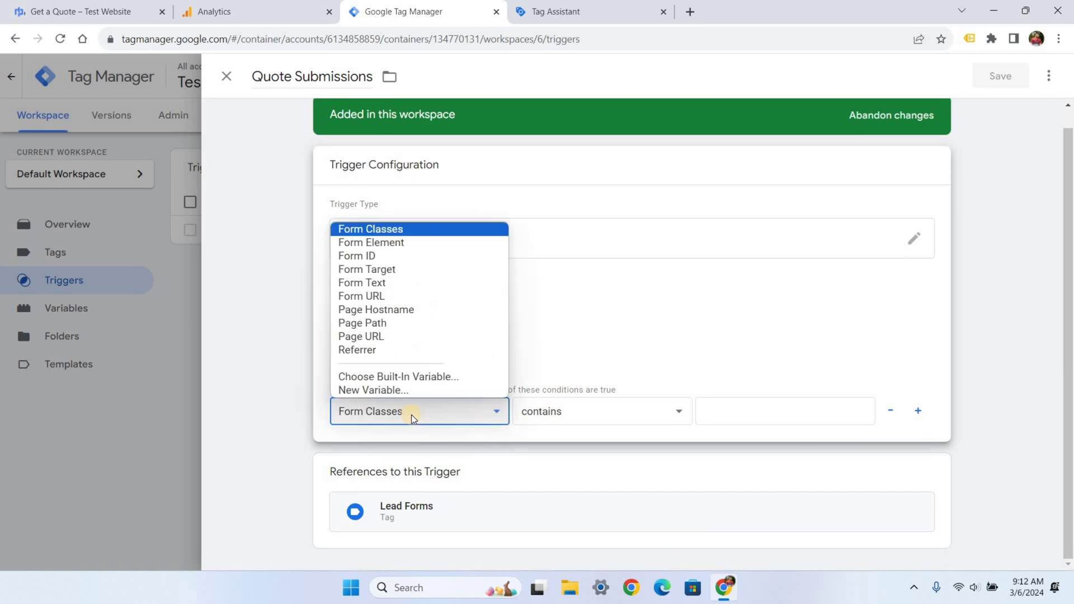
pyautogui.click(375, 297)
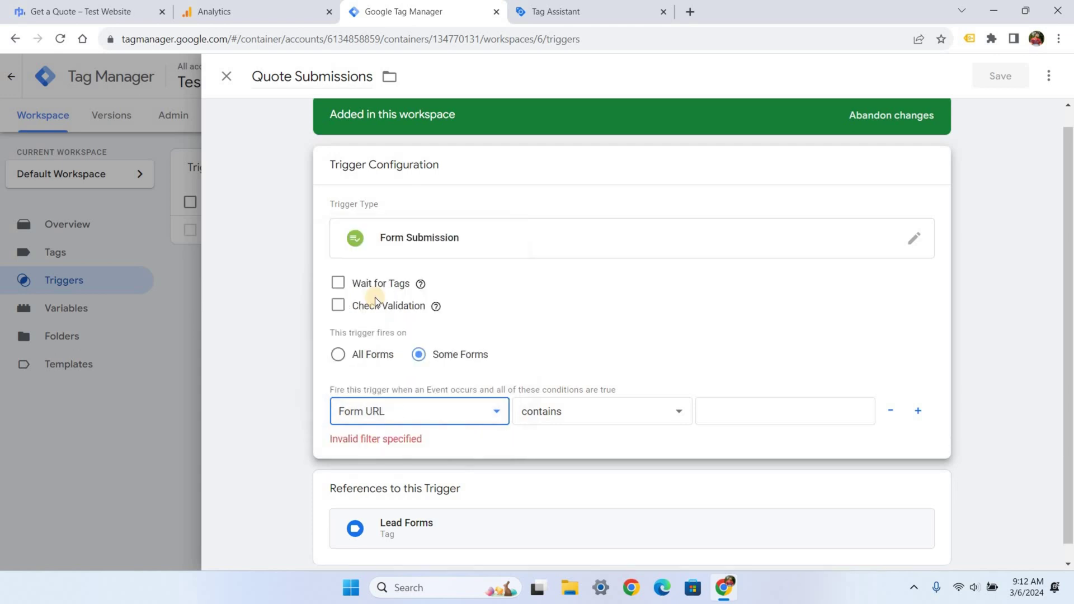
pyautogui.click(550, 414)
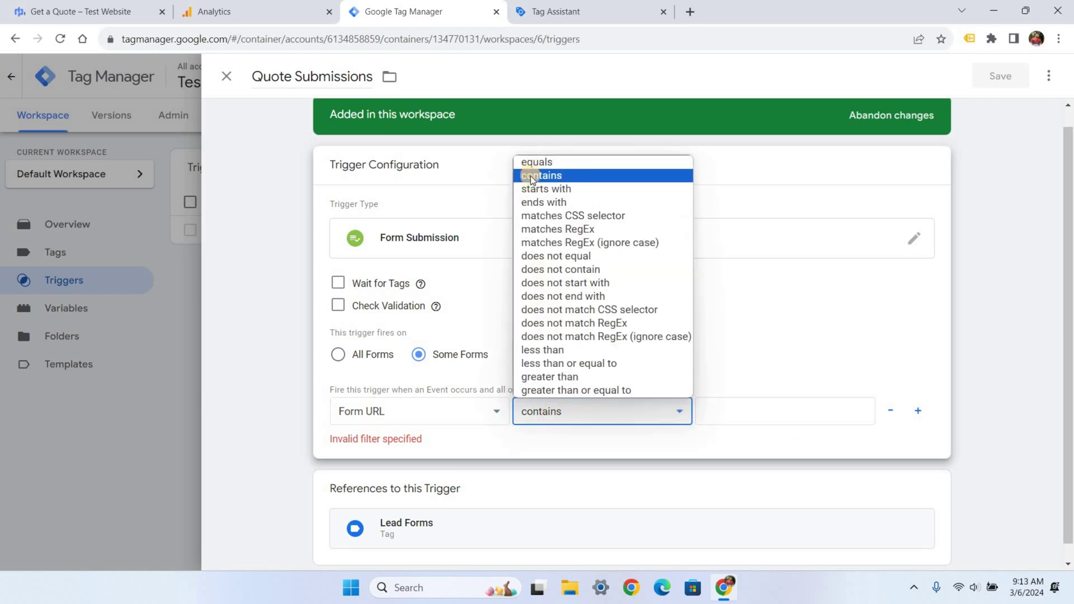
pyautogui.click(530, 177)
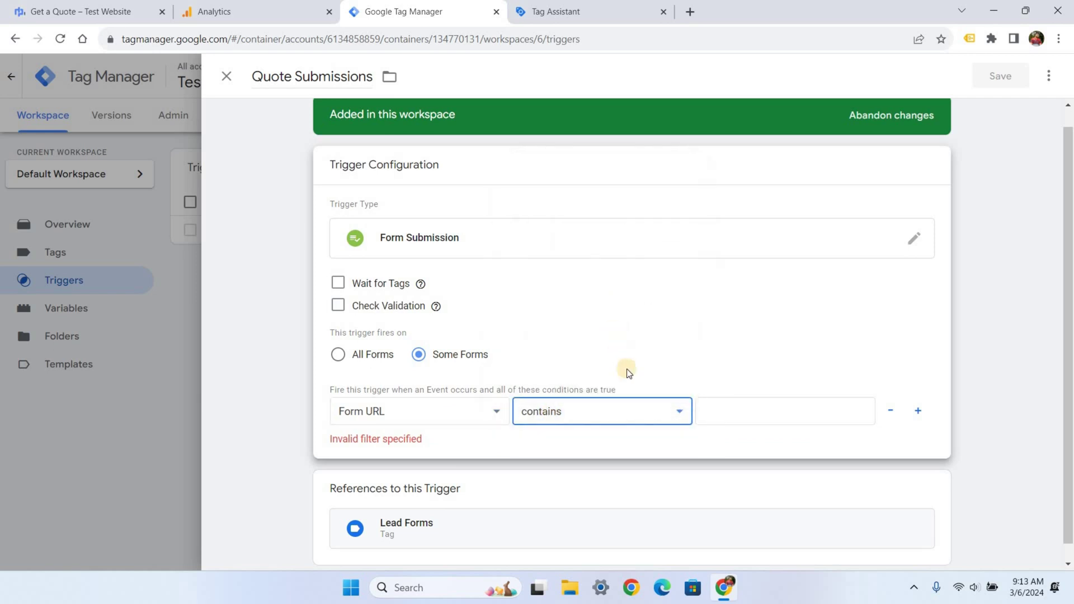
pyautogui.click(726, 415)
pyautogui.hotkey('ctrl', 'v')
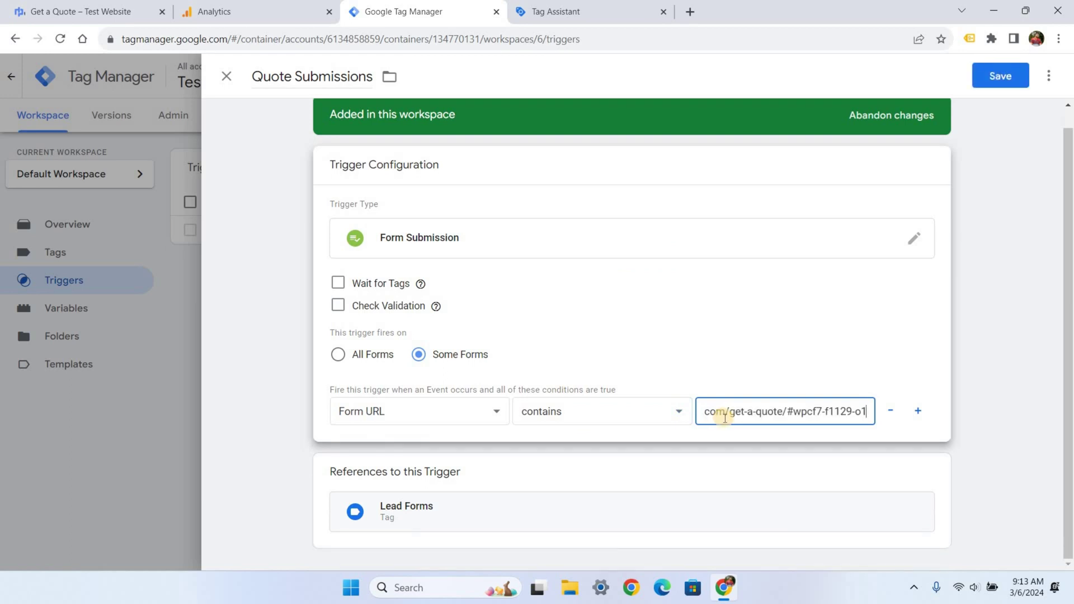
pyautogui.click(999, 76)
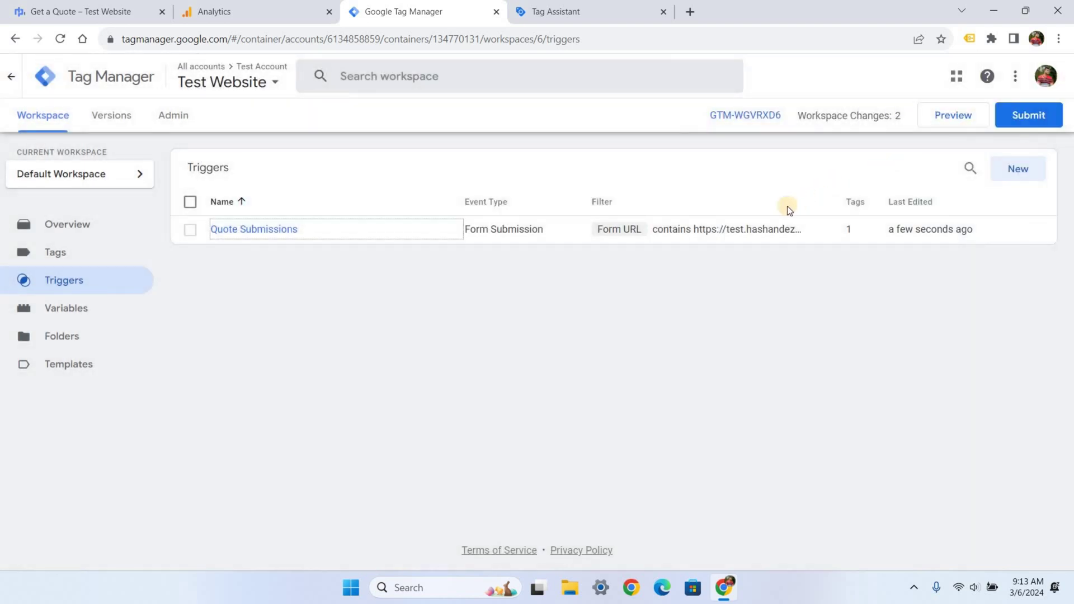
# Close the old Tag Assistant session, start a fresh Preview, and return to the connected test website
pyautogui.click(663, 12)
pyautogui.click(933, 117)
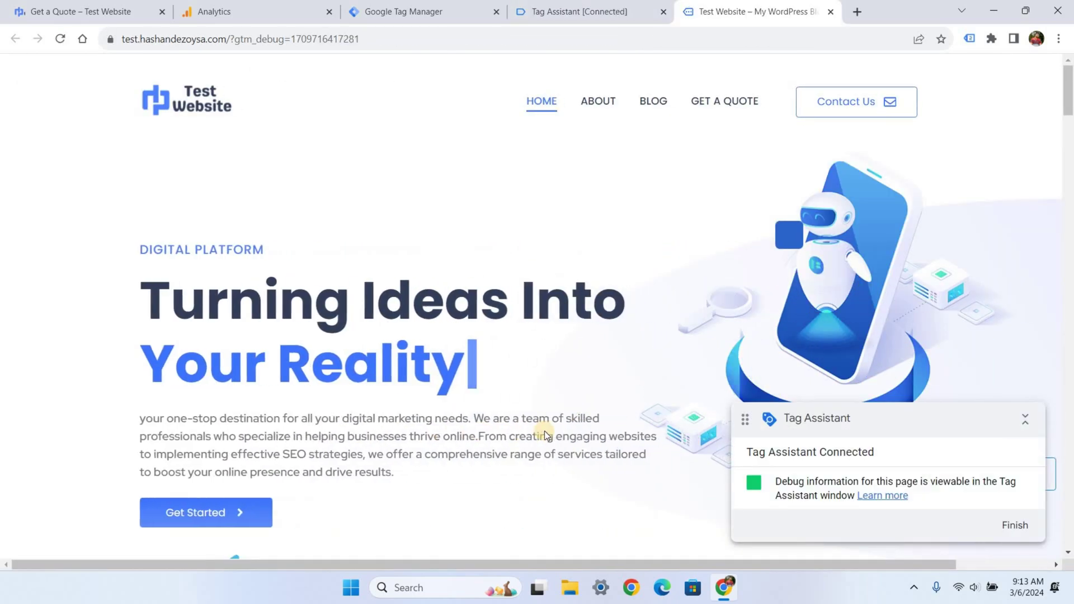
pyautogui.click(590, 12)
pyautogui.click(547, 319)
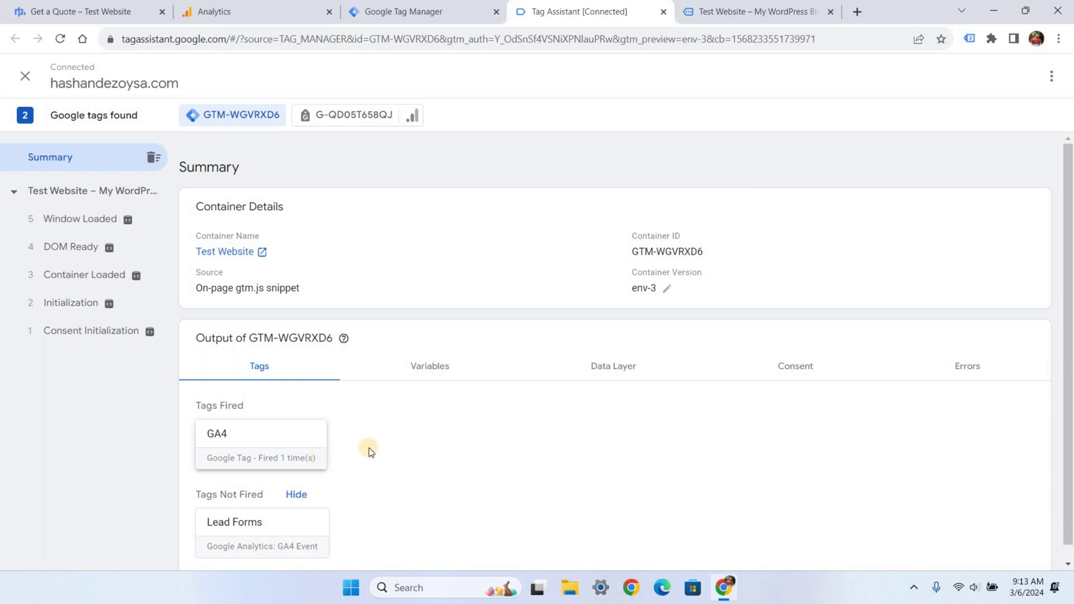
pyautogui.click(737, 13)
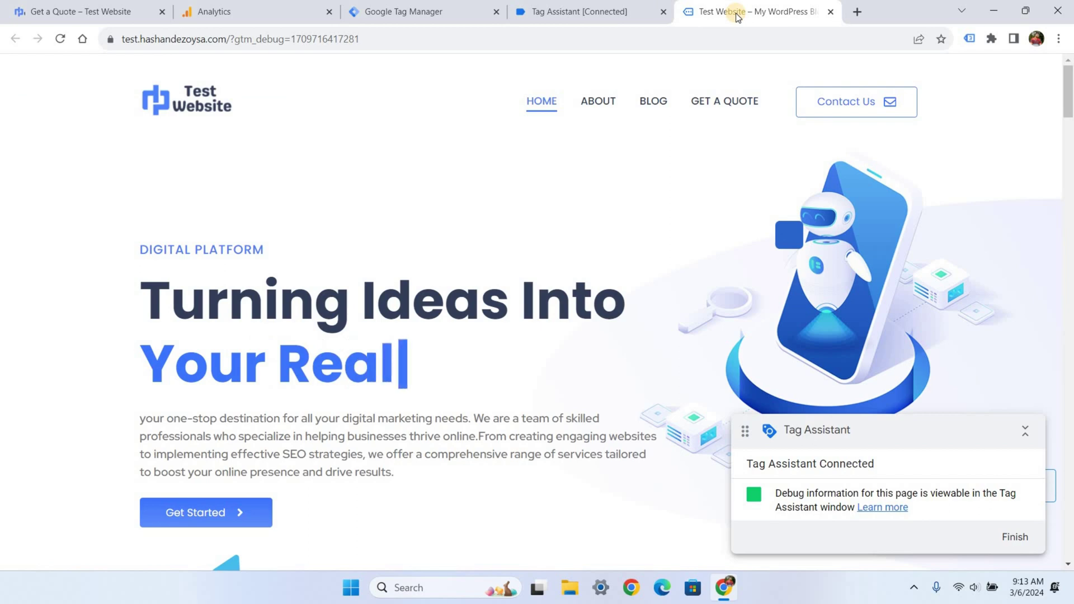
# Fill the Contact Us form with the saved name and e-mail and the message 'Test'
pyautogui.click(834, 109)
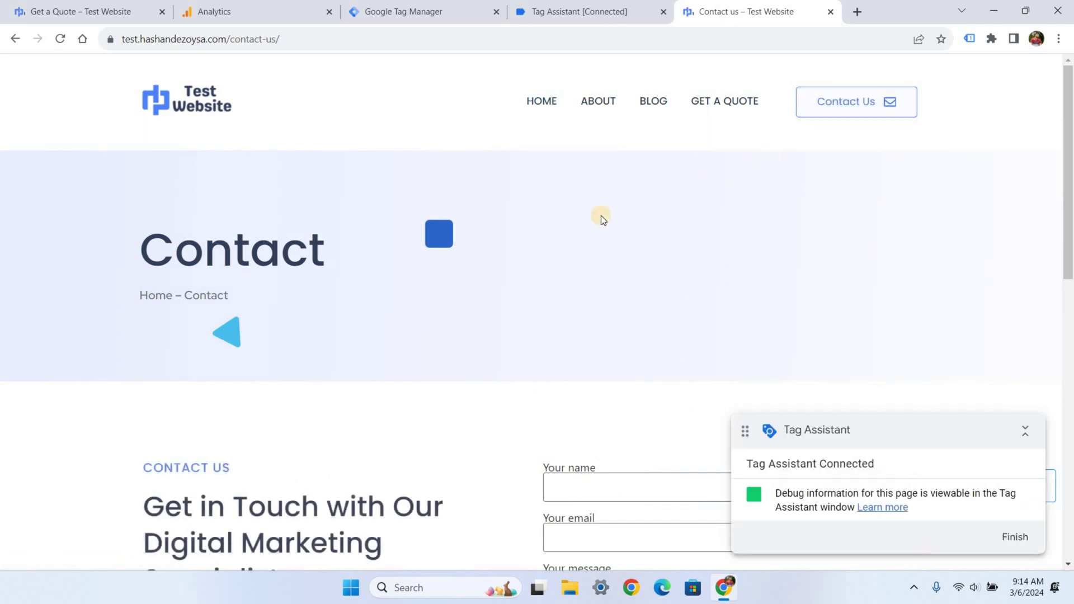
pyautogui.scroll(-5, 601, 216)
pyautogui.scroll(-1, 581, 163)
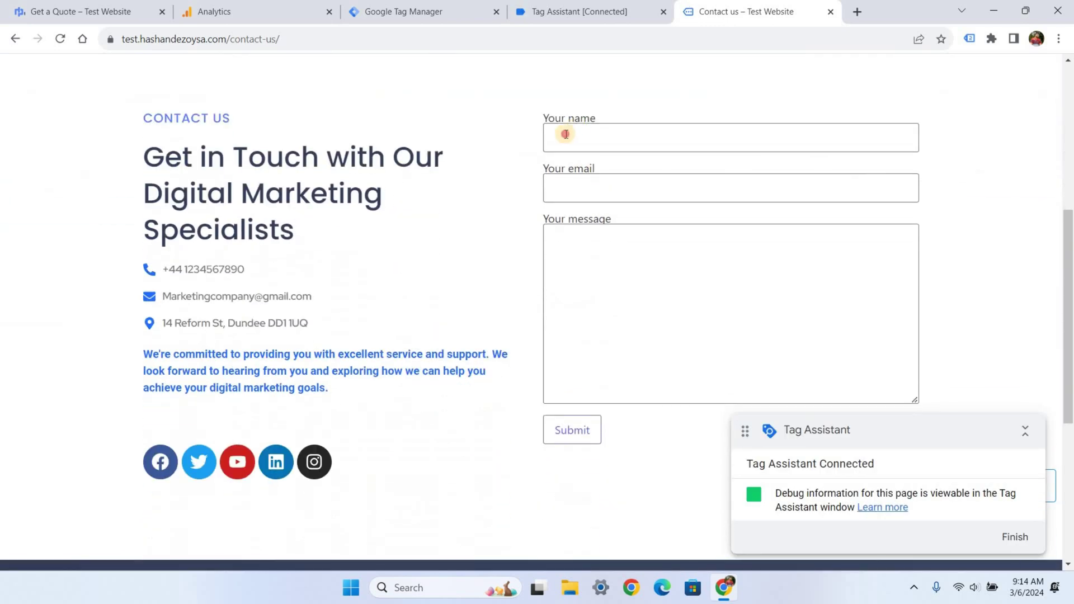
pyautogui.click(566, 134)
pyautogui.click(624, 196)
pyautogui.click(629, 191)
pyautogui.click(636, 226)
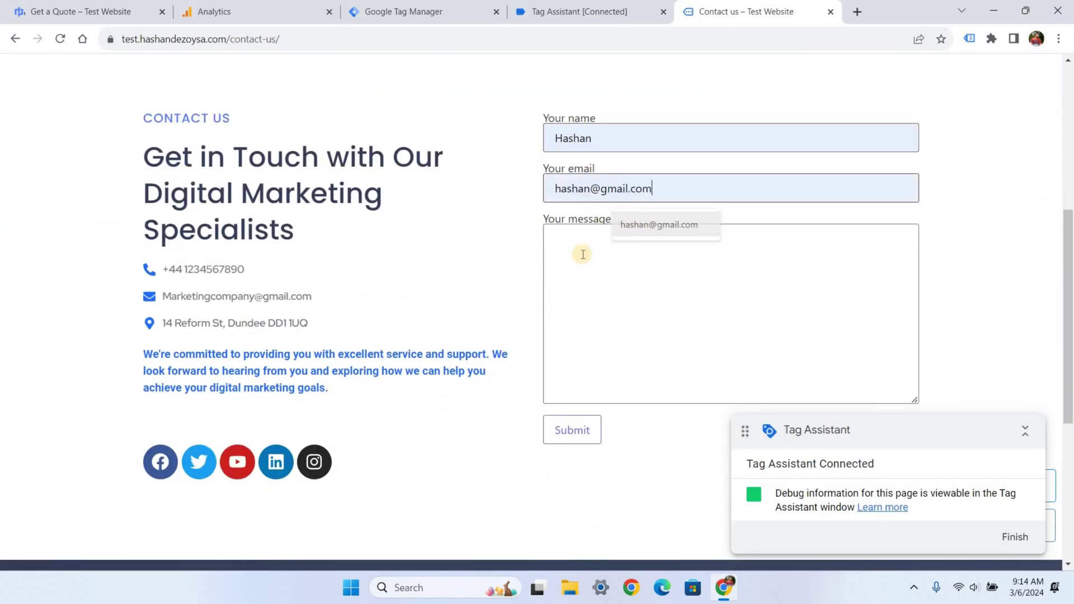
pyautogui.click(598, 272)
pyautogui.write('Test')
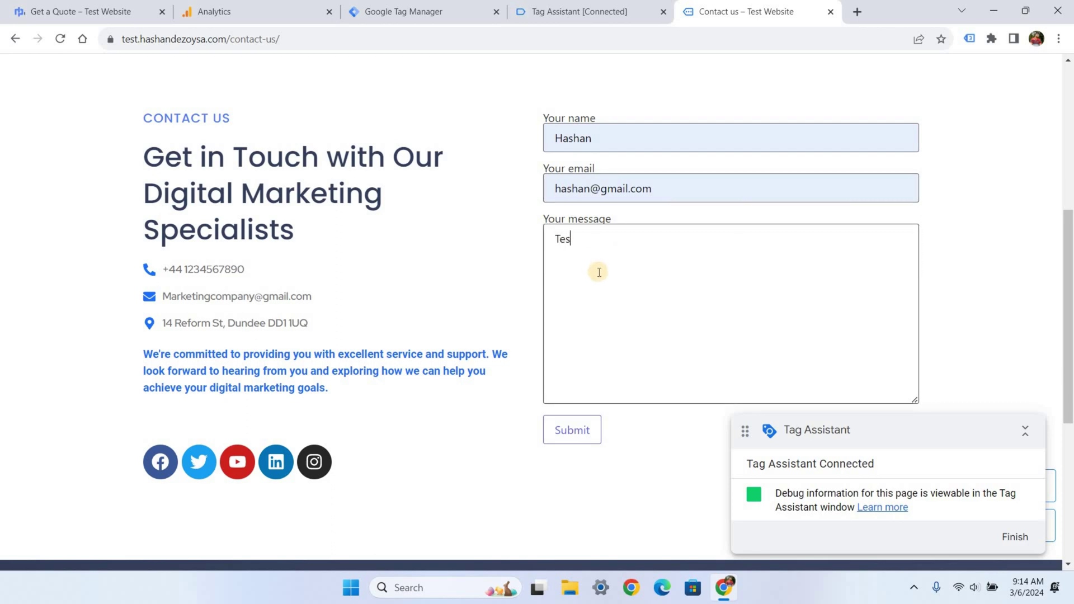
# Submit the contact form and confirm in Tag Assistant that Lead Forms did not fire
pyautogui.click(571, 433)
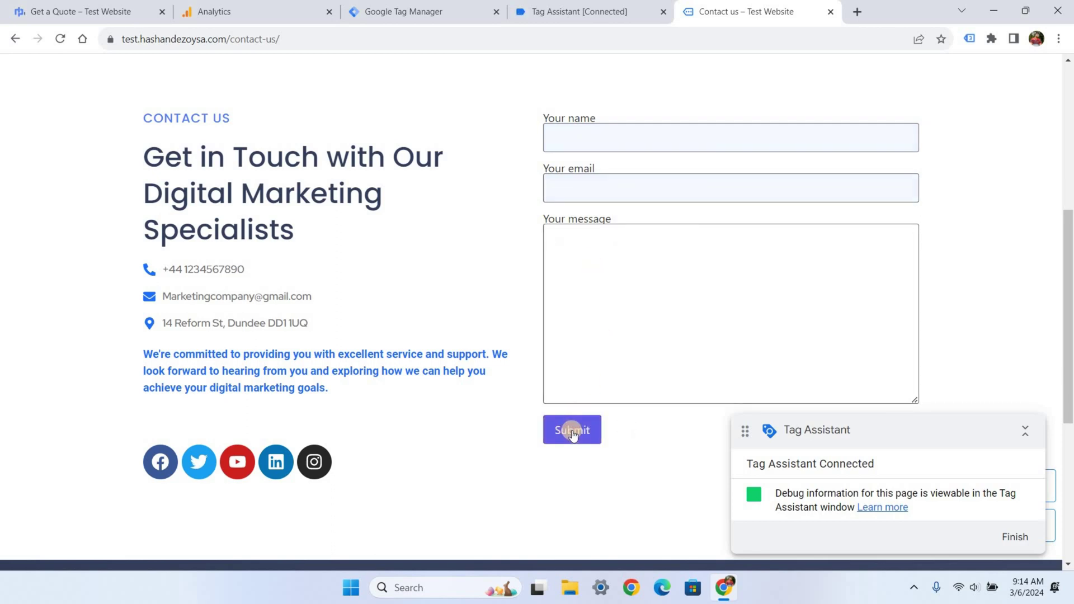
pyautogui.scroll(-2, 706, 371)
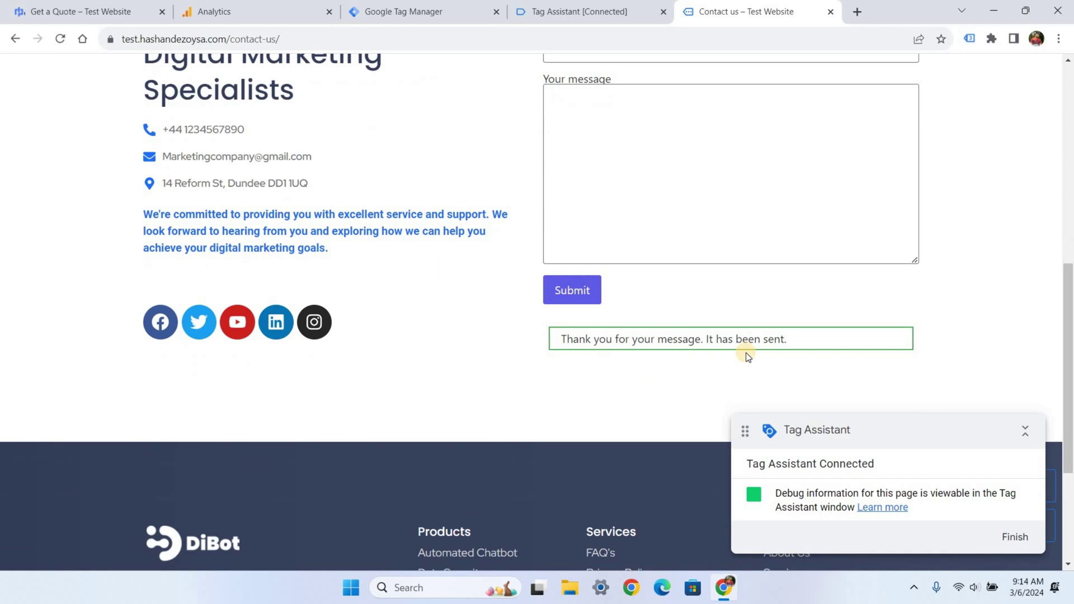
pyautogui.click(583, 12)
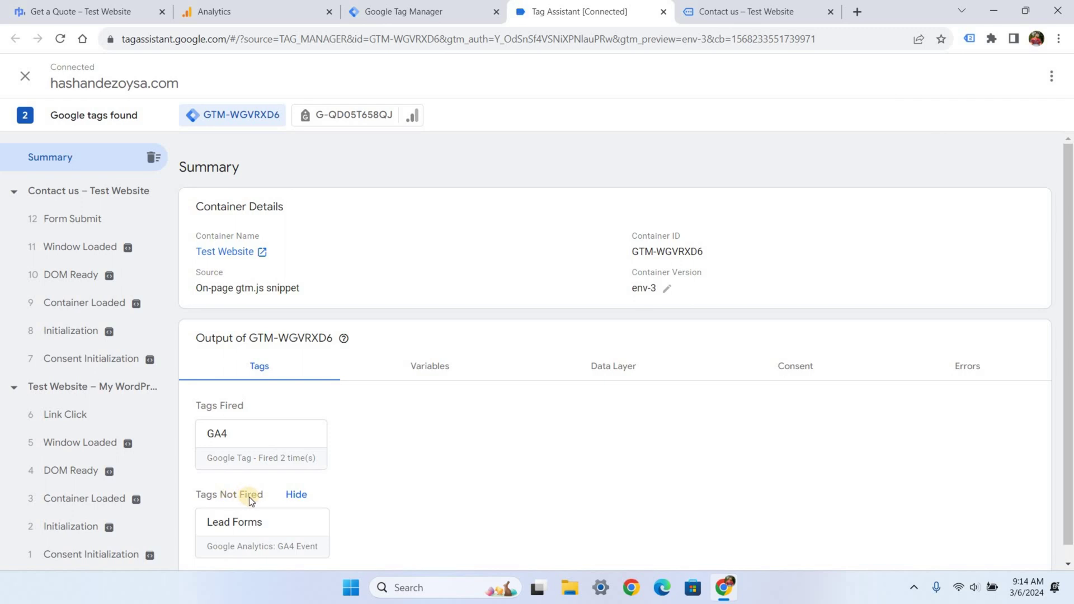
pyautogui.click(710, 15)
# Fill the Get a Quote form with the saved name and e-mail and the message 'Test'
pyautogui.click(582, 290)
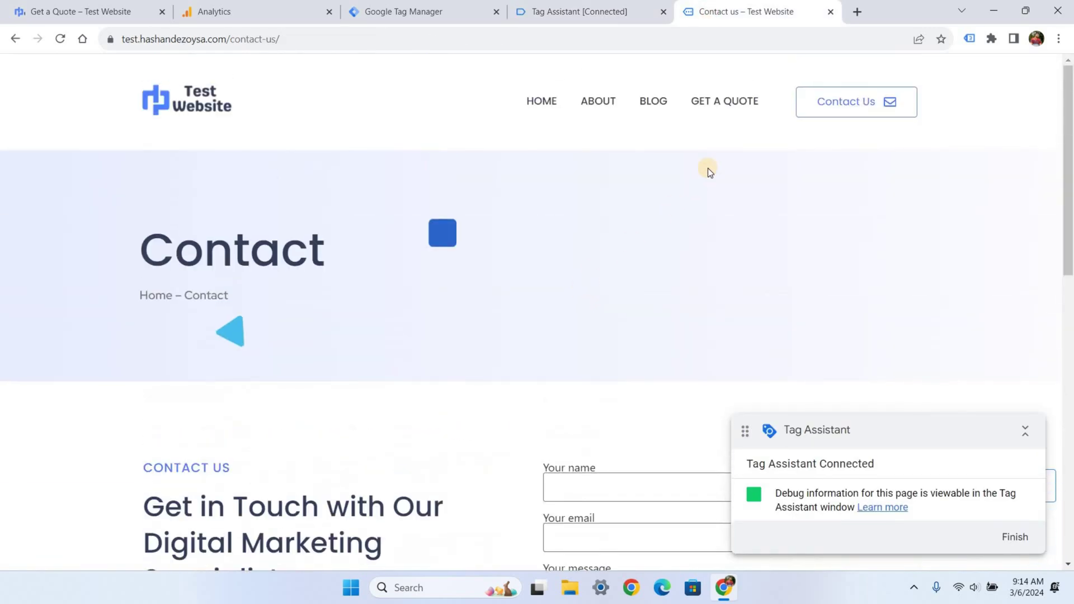
pyautogui.click(725, 102)
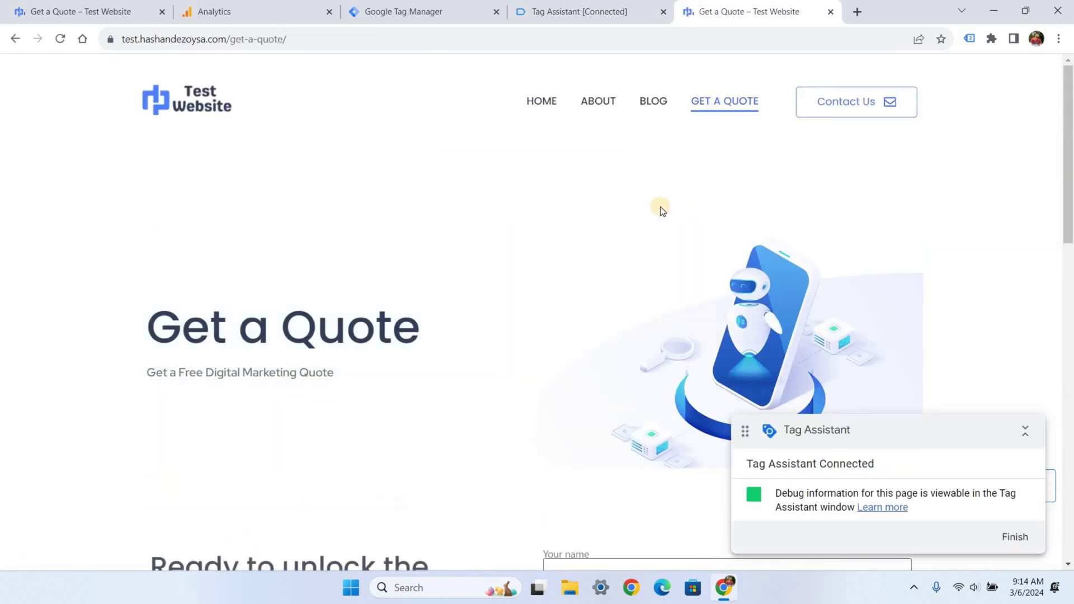
pyautogui.scroll(-6, 660, 209)
pyautogui.click(558, 223)
pyautogui.click(626, 283)
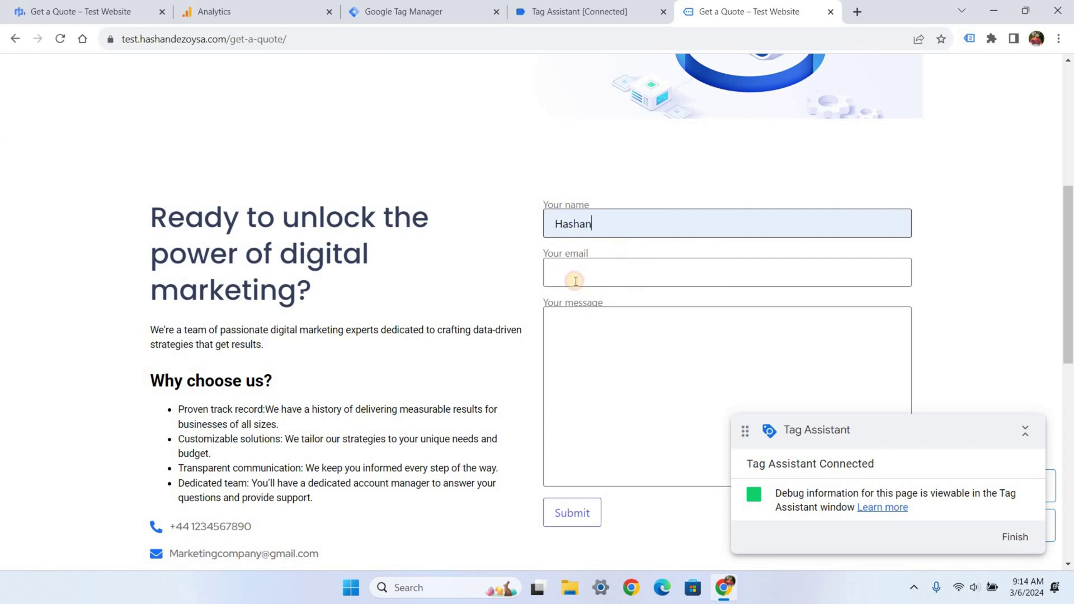
pyautogui.click(576, 282)
pyautogui.click(604, 328)
pyautogui.click(576, 334)
pyautogui.write('Te')
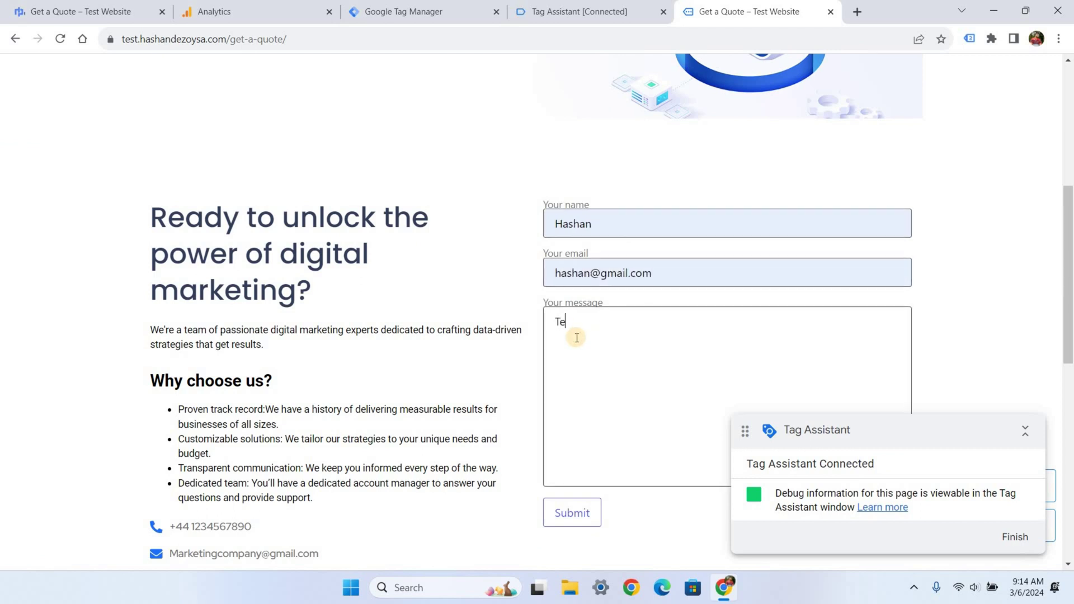
pyautogui.write('st')
# Submit the quote form, confirm Lead Forms fired once, and finish the preview session
pyautogui.click(577, 508)
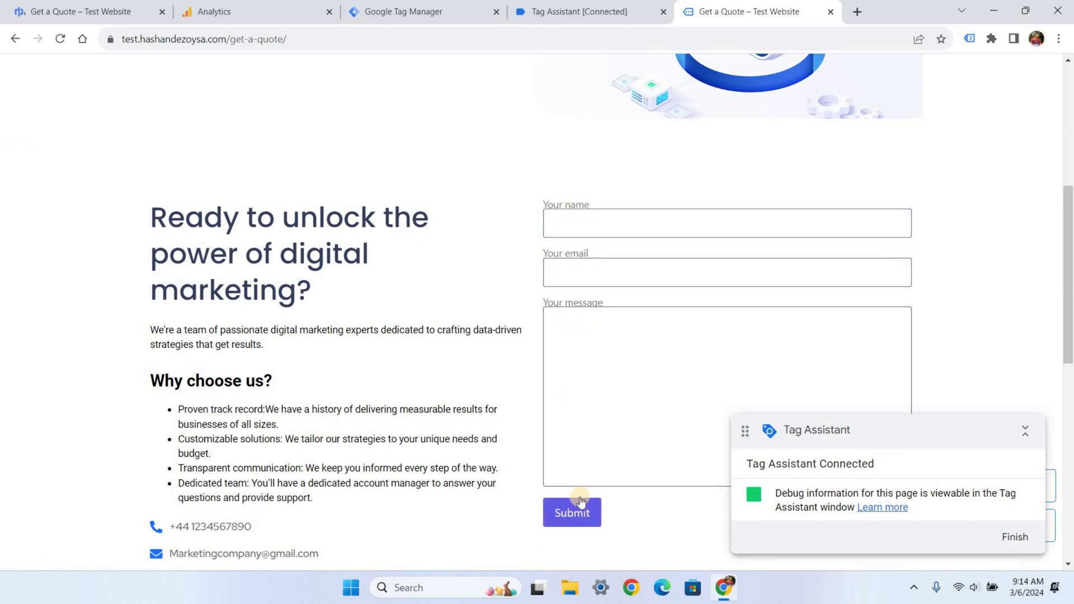
pyautogui.scroll(-1, 585, 470)
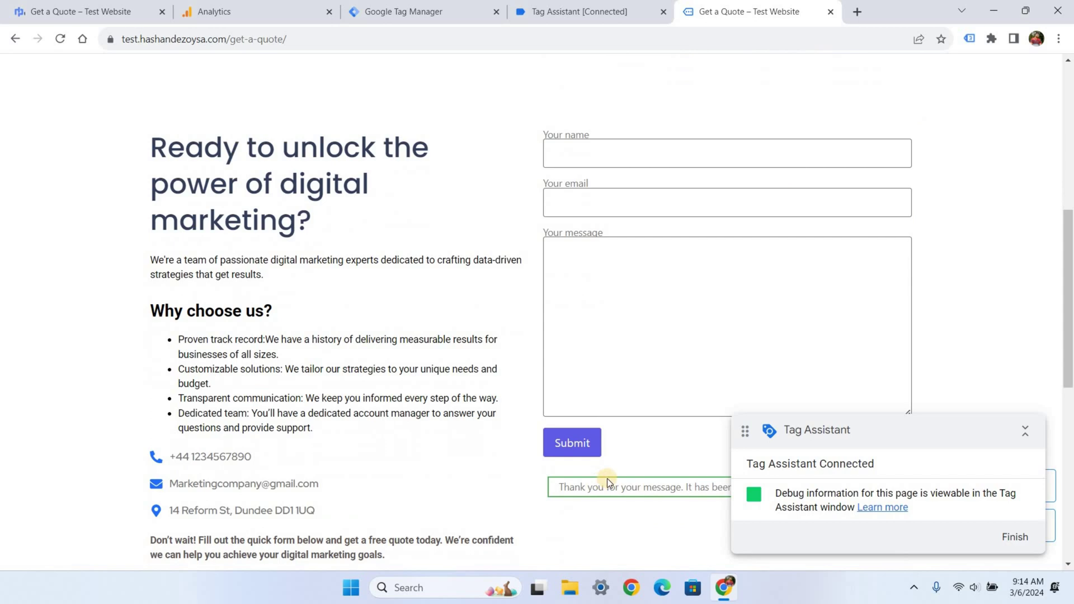
pyautogui.click(579, 5)
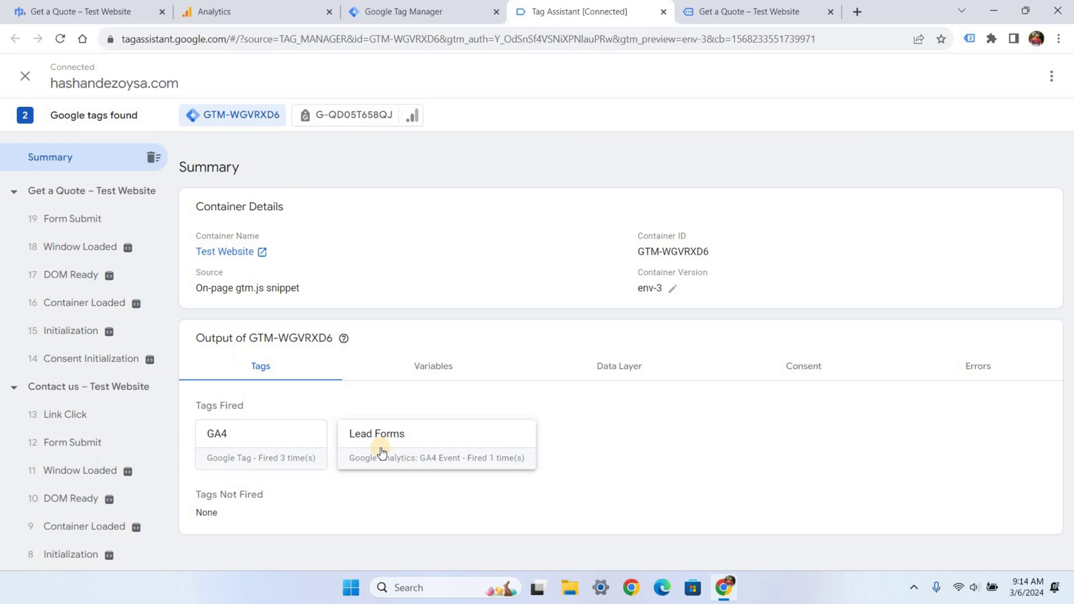
pyautogui.click(725, 12)
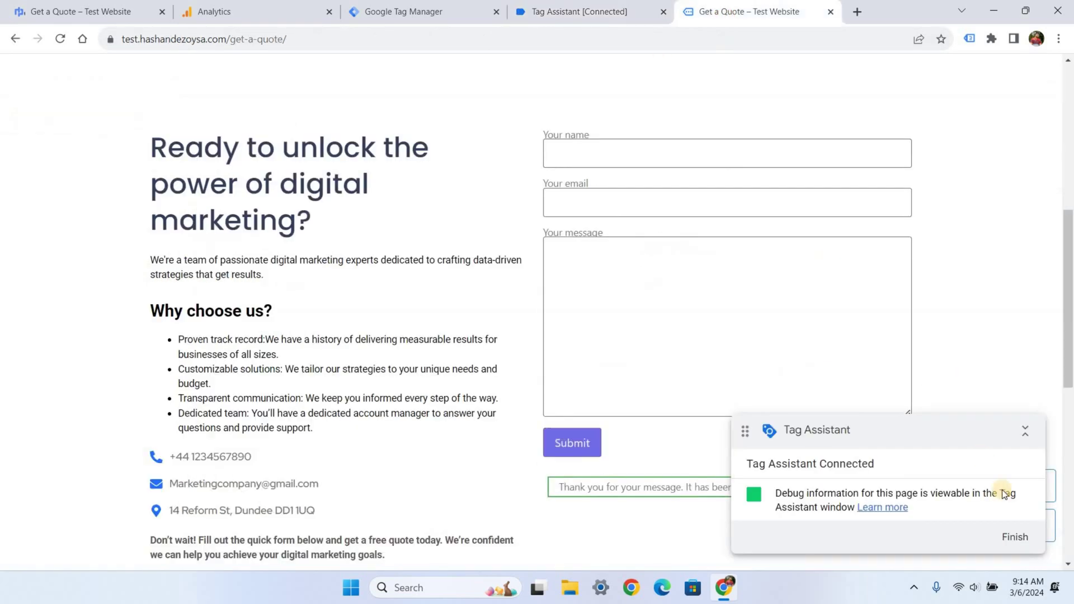
pyautogui.click(1015, 537)
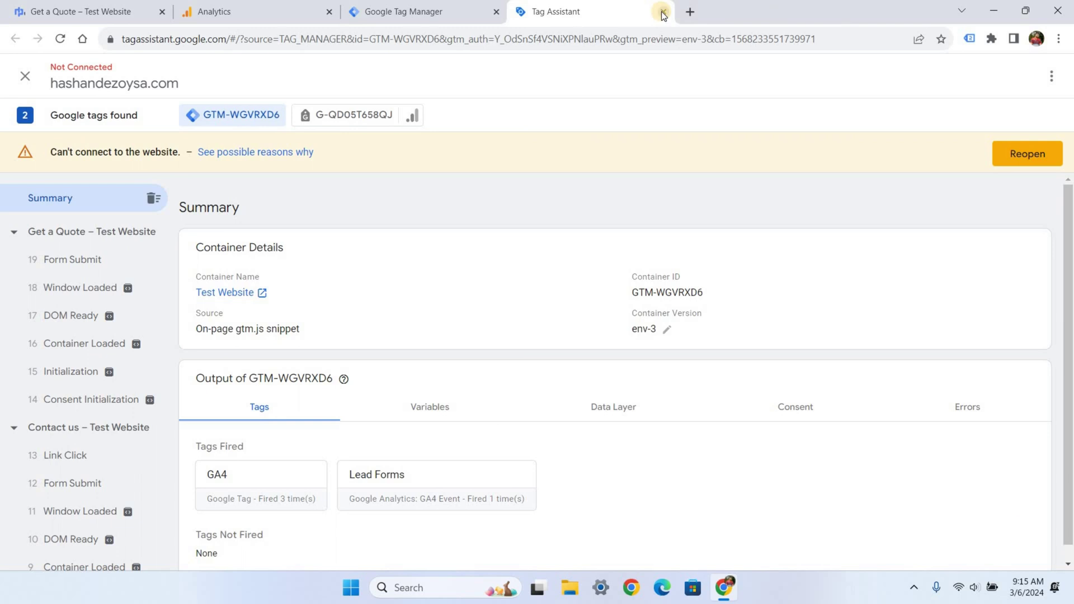
# Close the debugger and publish the workspace changes as Version 6 without a description
pyautogui.click(663, 12)
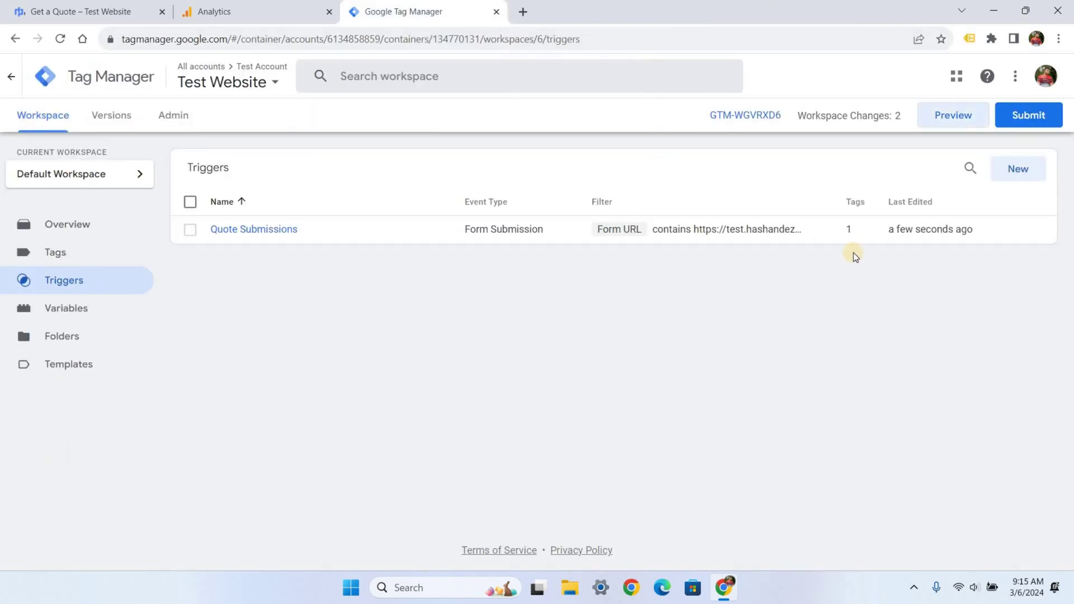
pyautogui.click(1020, 121)
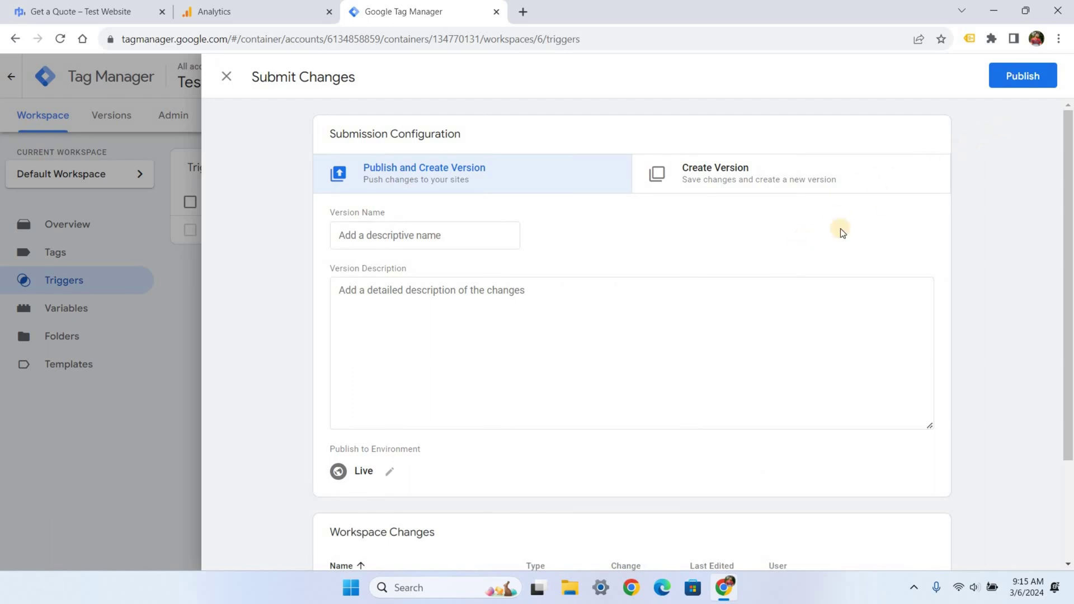
pyautogui.click(1024, 76)
pyautogui.click(720, 482)
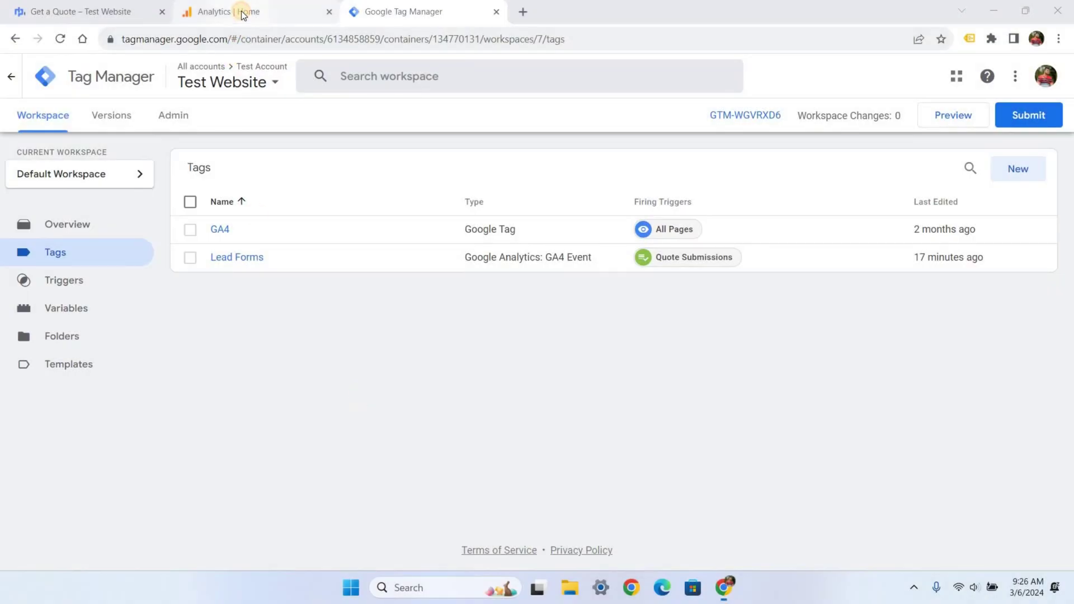
# Go to the Analytics property's Admin settings and open Data display > Events
pyautogui.click(241, 14)
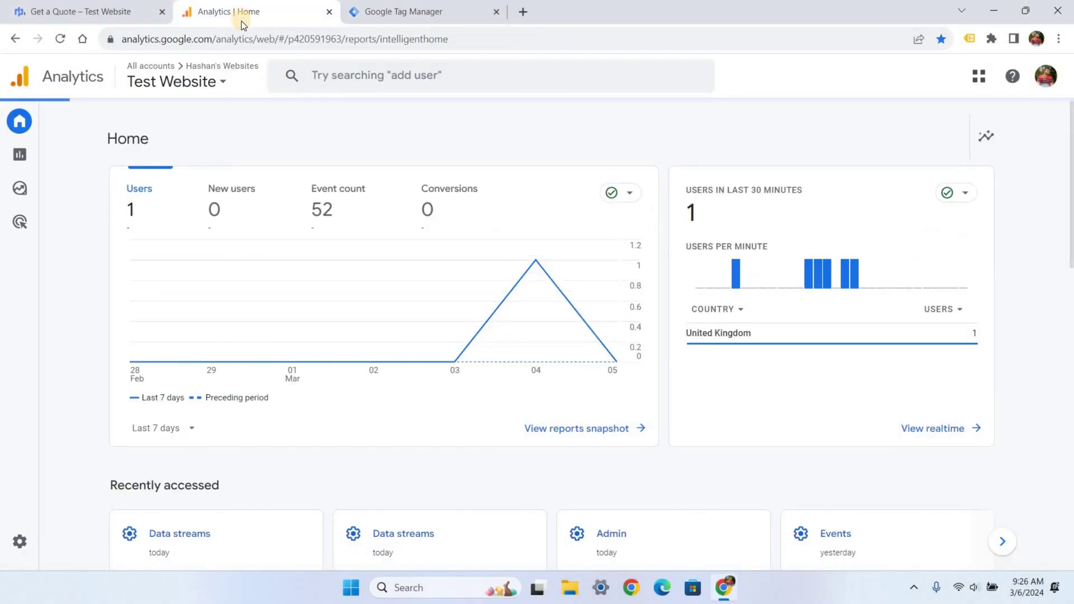
pyautogui.click(22, 542)
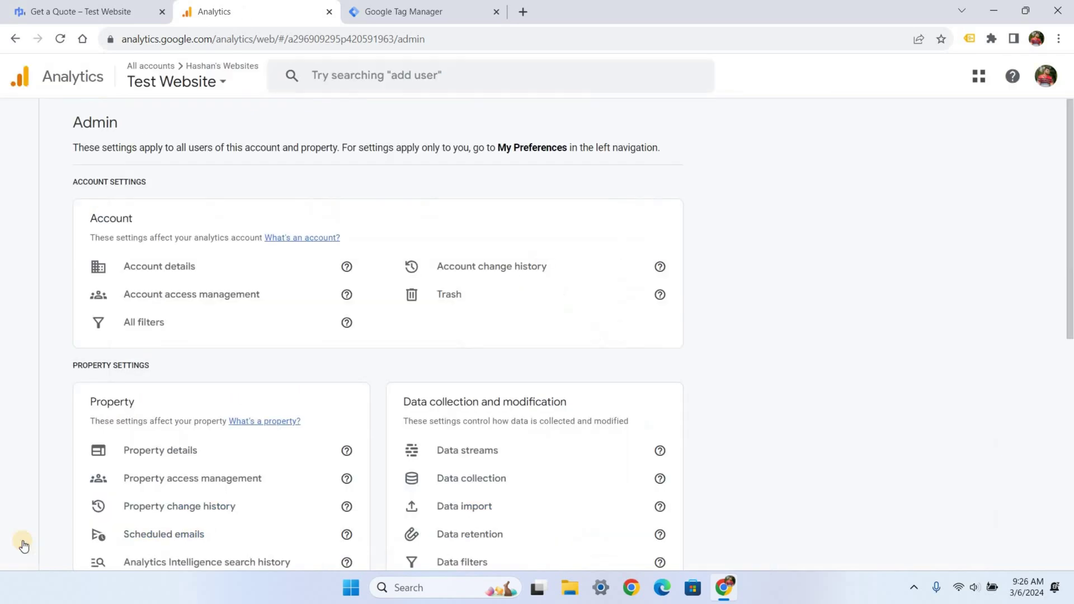
pyautogui.scroll(-2, 523, 434)
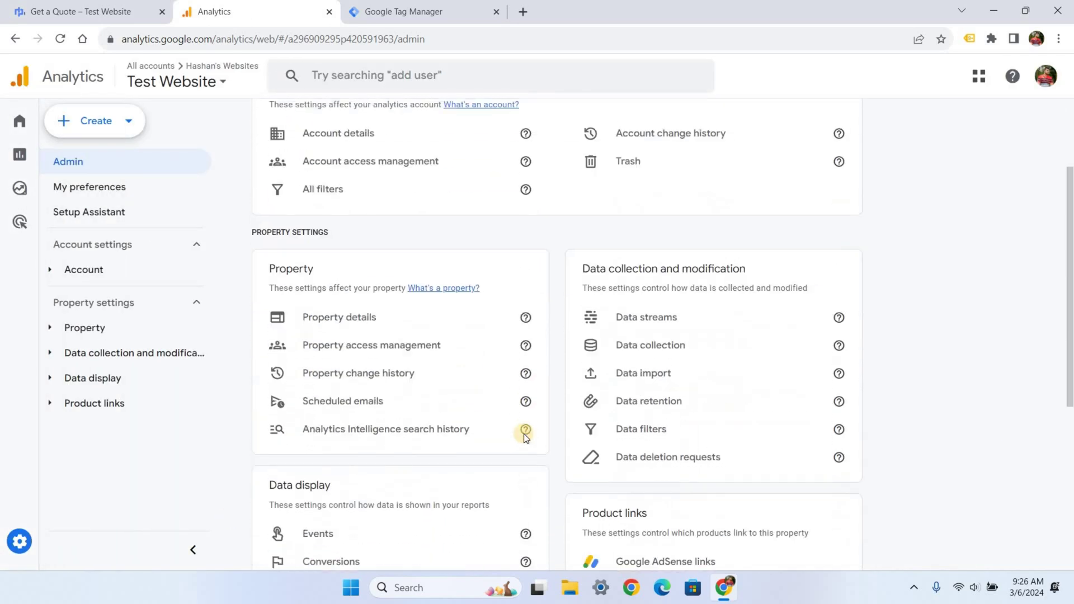
pyautogui.scroll(-1, 523, 434)
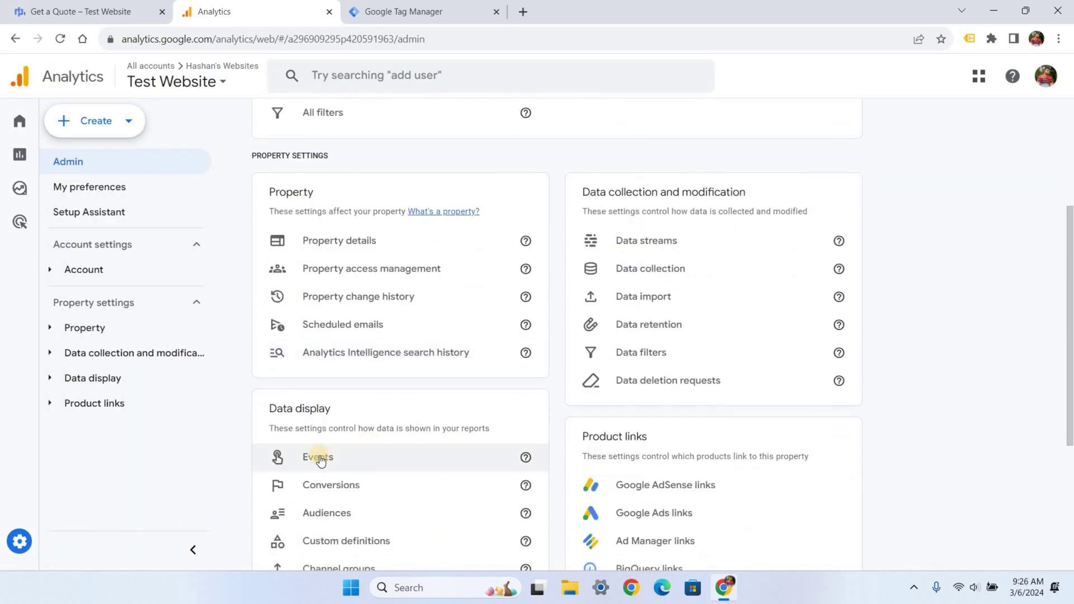
pyautogui.click(317, 457)
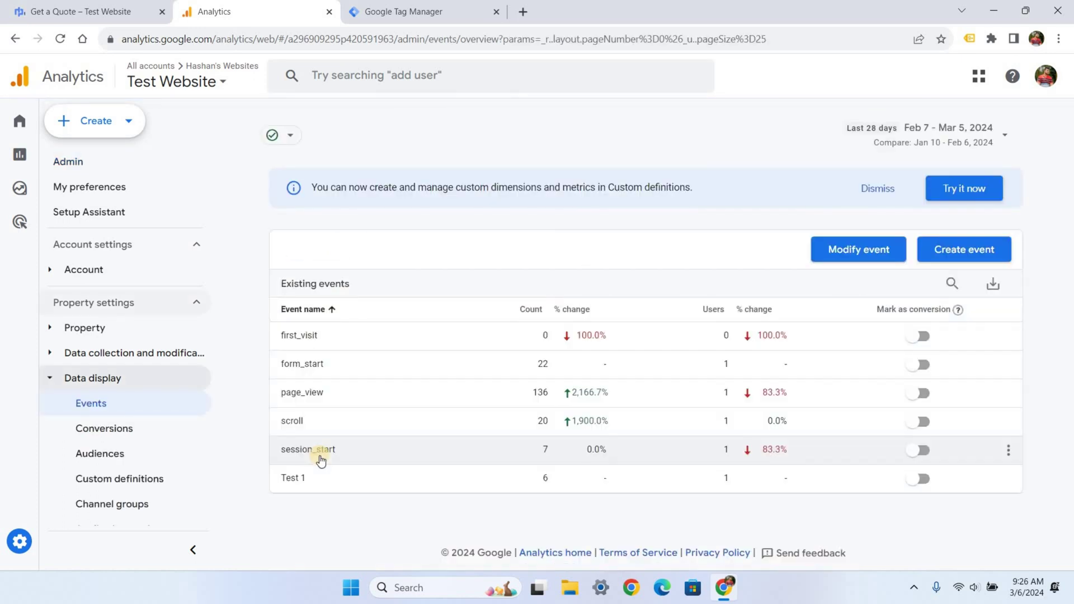